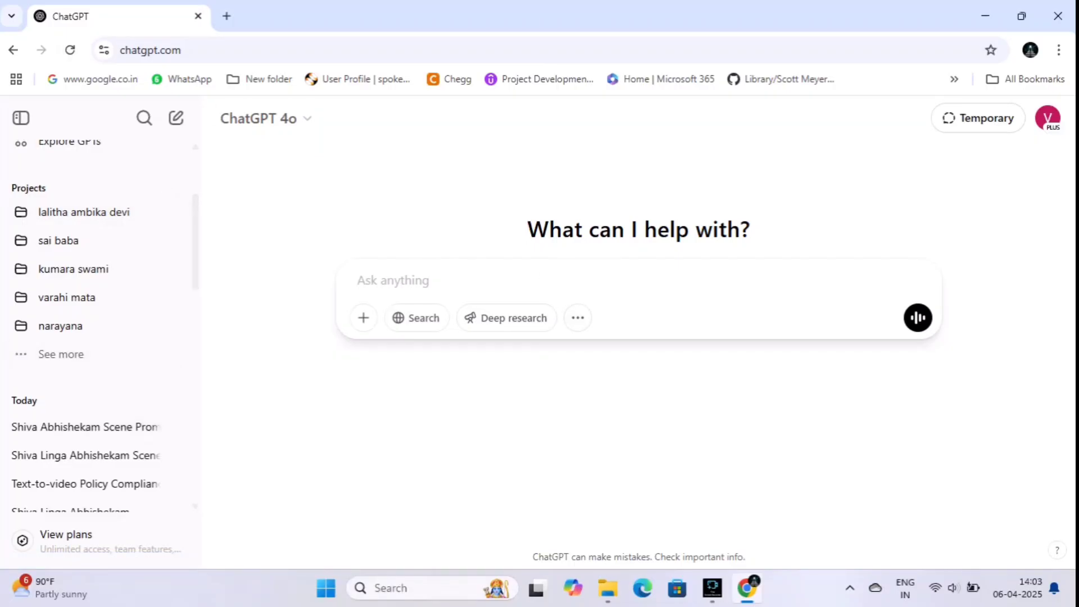
Start the prompt with "lord shiva in ling form ,ganesh,"
type("lor")
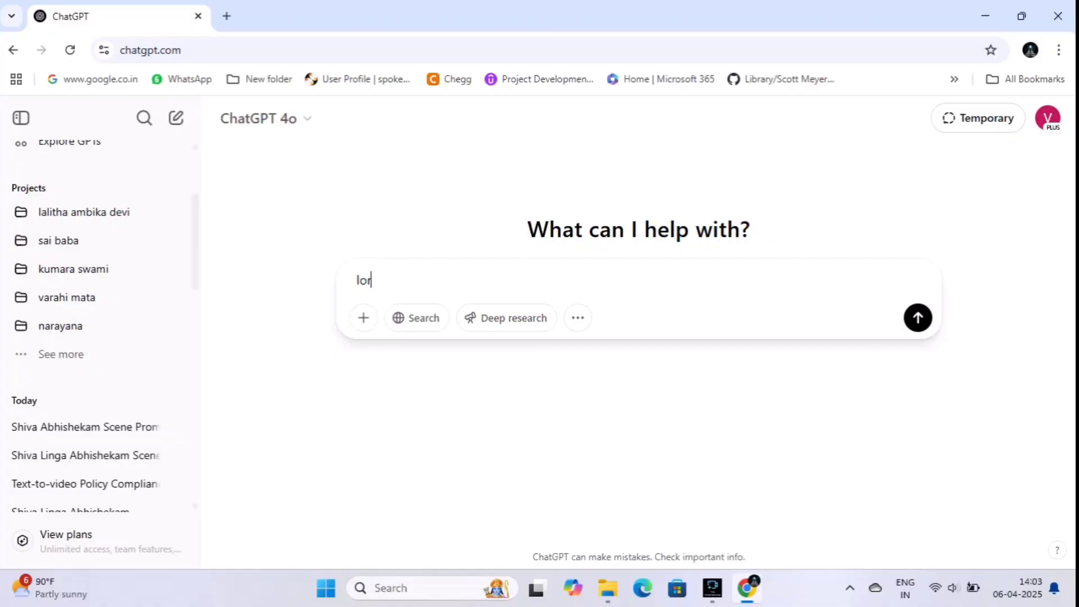
type("d shiva in ling f")
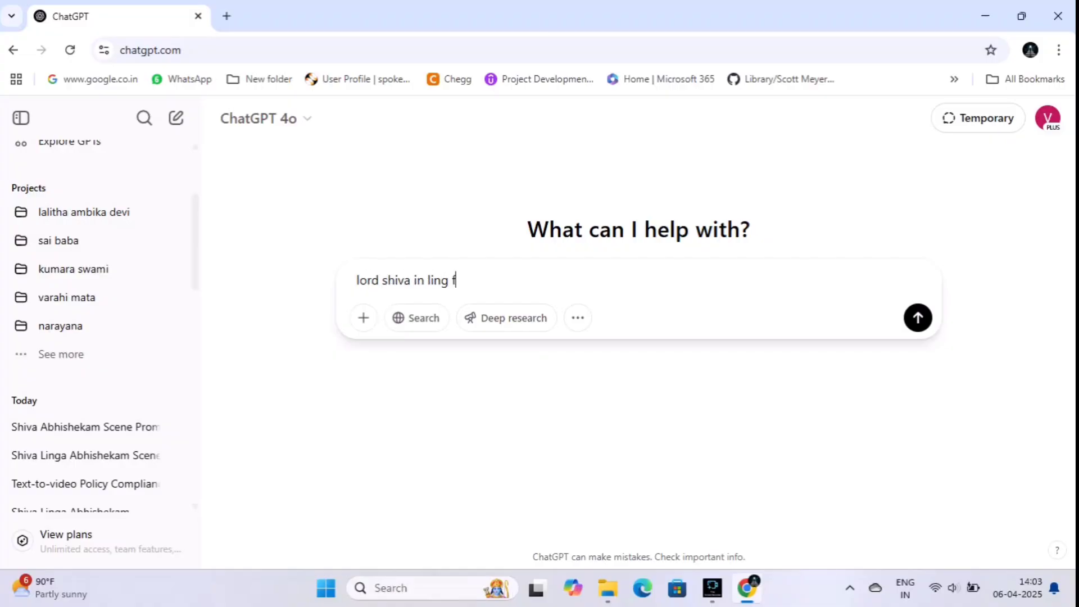
type("orm ,ganesh,")
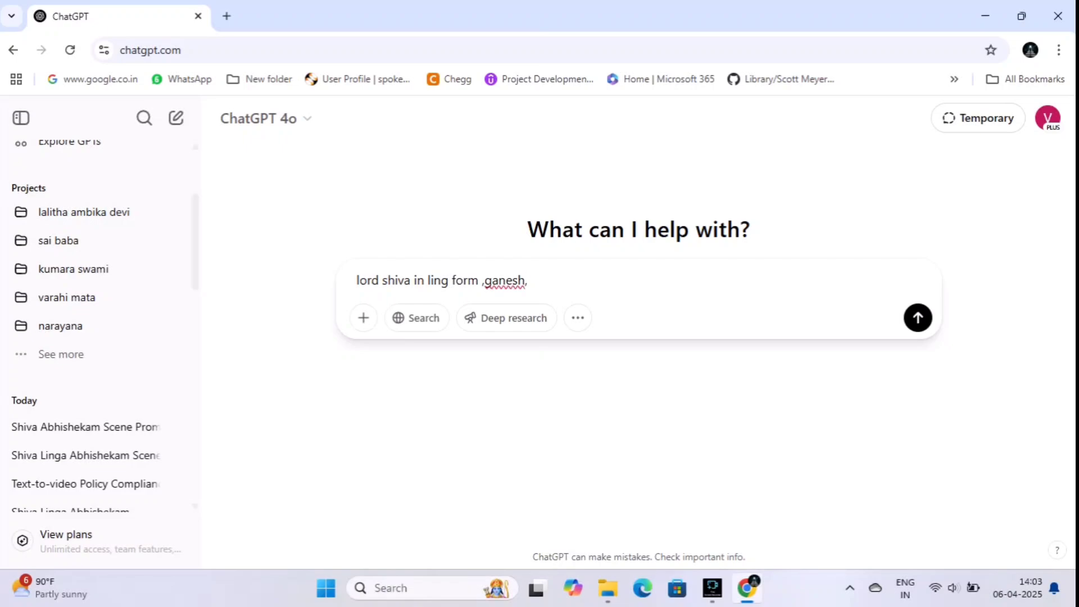
Replace the comma after "ling form" with a period and move "ganesh," to the beginning of the prompt
left_click(484, 280)
key("Left")
key("Left")
key("Left")
key("Left")
key("Right")
key("Right")
key("Right")
key("Right")
key("Right")
key("Right")
key("Right")
key("Right")
key("Right")
key("Right")
key("Right")
key("Right")
key("Right")
key("Right")
key("Right")
key("ctrl+shift+Left")
key("ctrl+c")
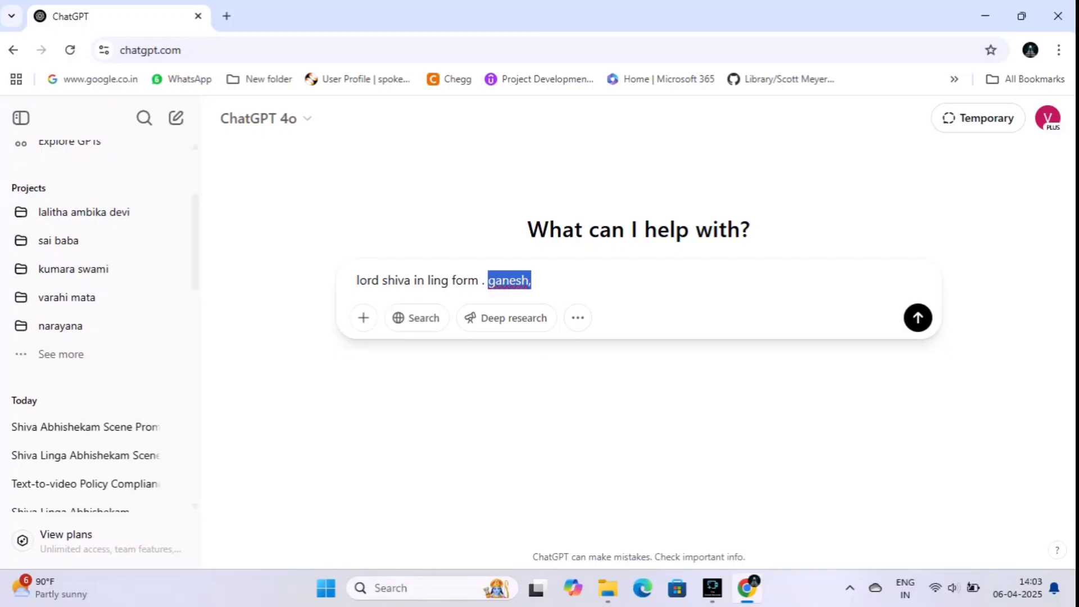
key("BackSpace")
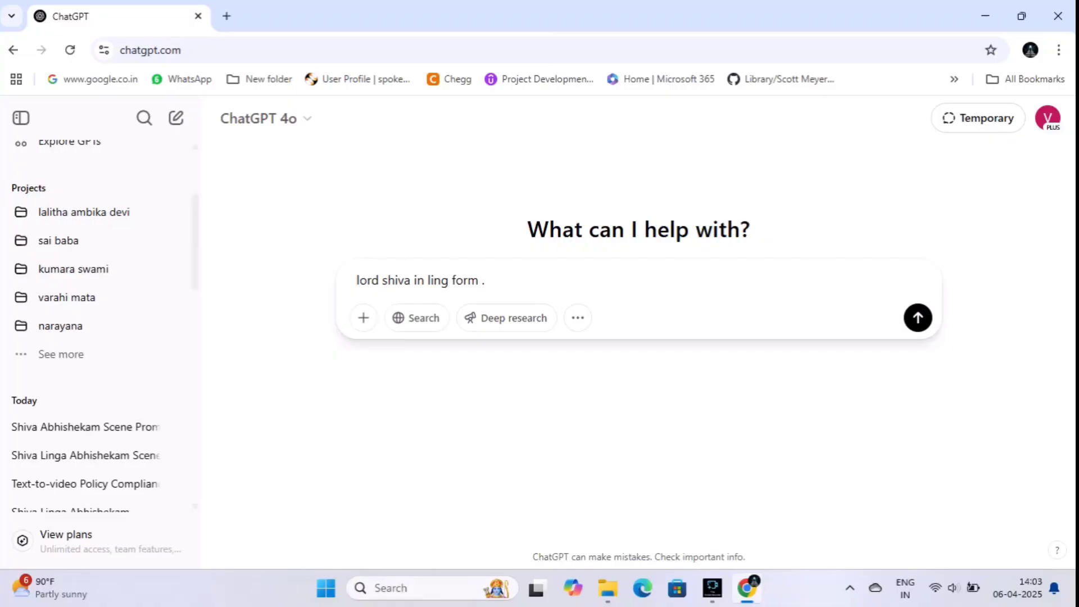
key("Left")
key("Left")
key("Left")
key("ctrl+v")
Insert "pravati mata," between "ganesh," and "lord shiva" in the prompt
type("p")
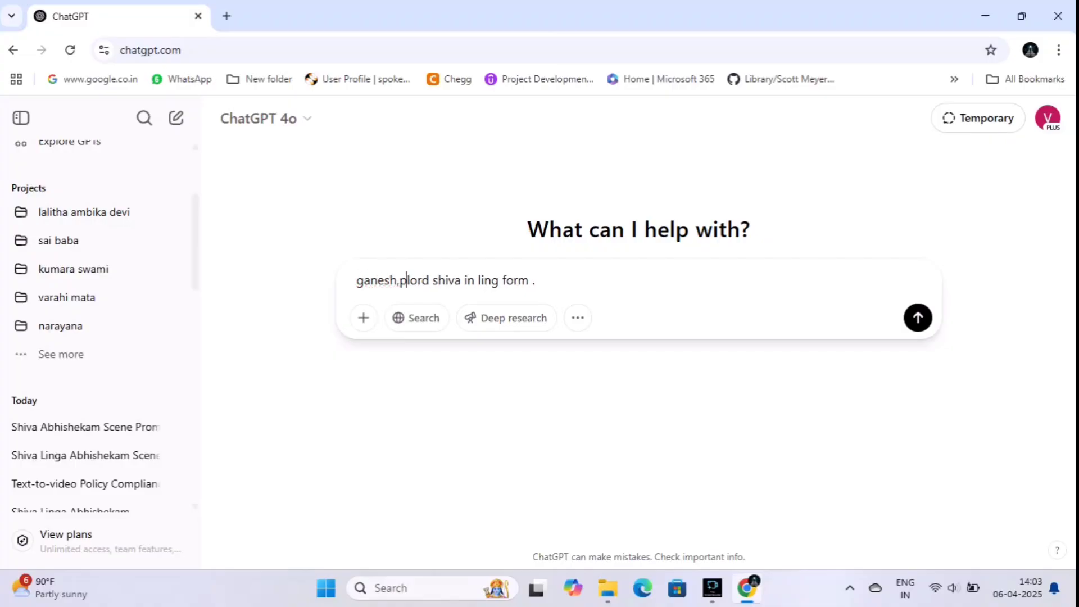
type("ravati mata")
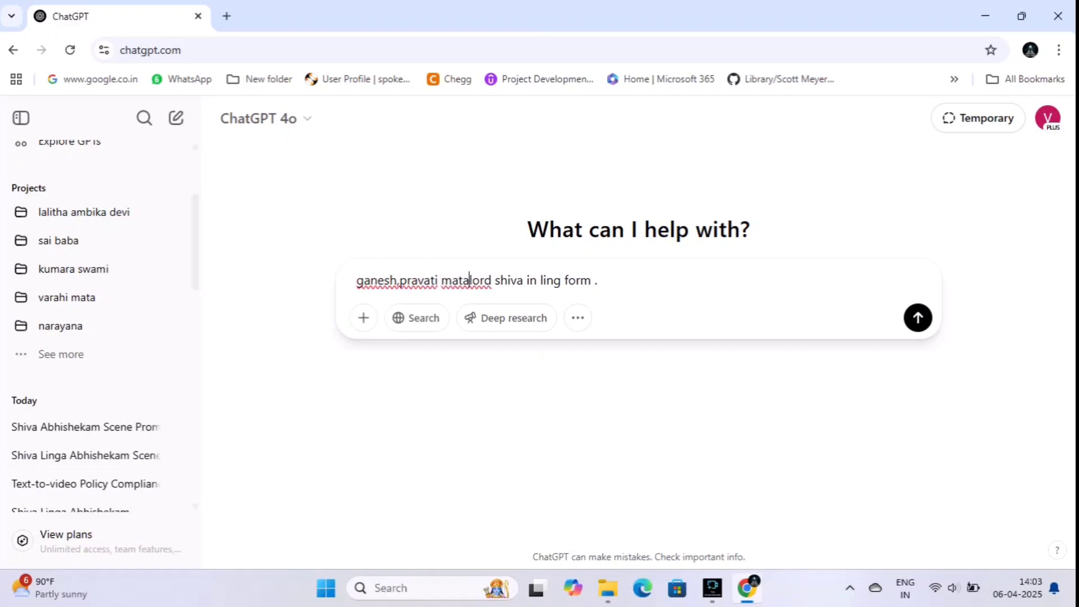
type(",lord sh")
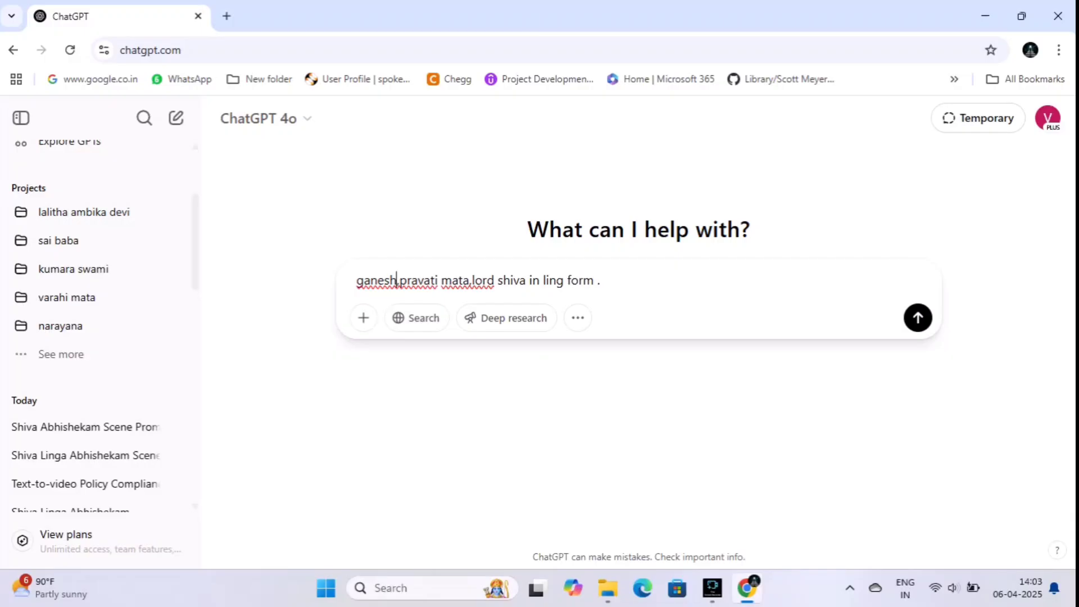
Insert "is doing abhi shekam" directly after "ganesh" in the prompt
type("i")
key("BackSpace")
type("is ")
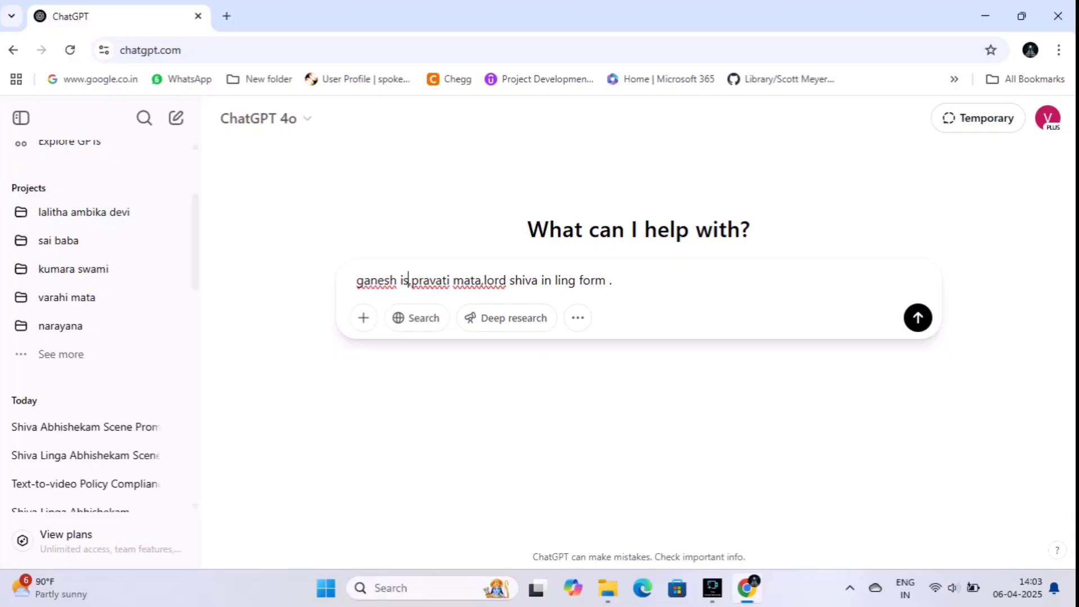
type("doing abhi")
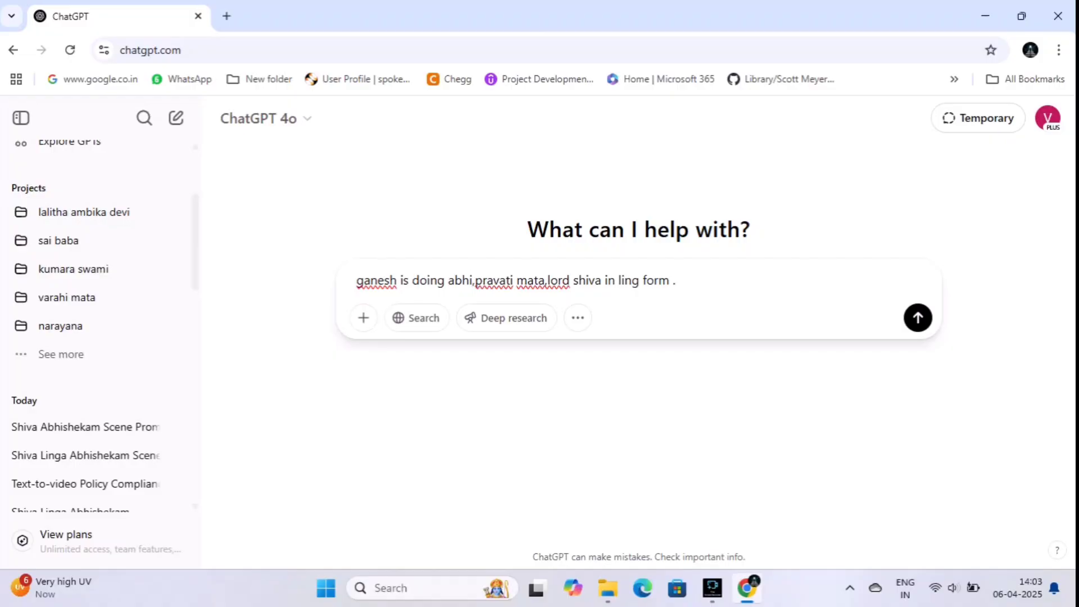
type("shekam")
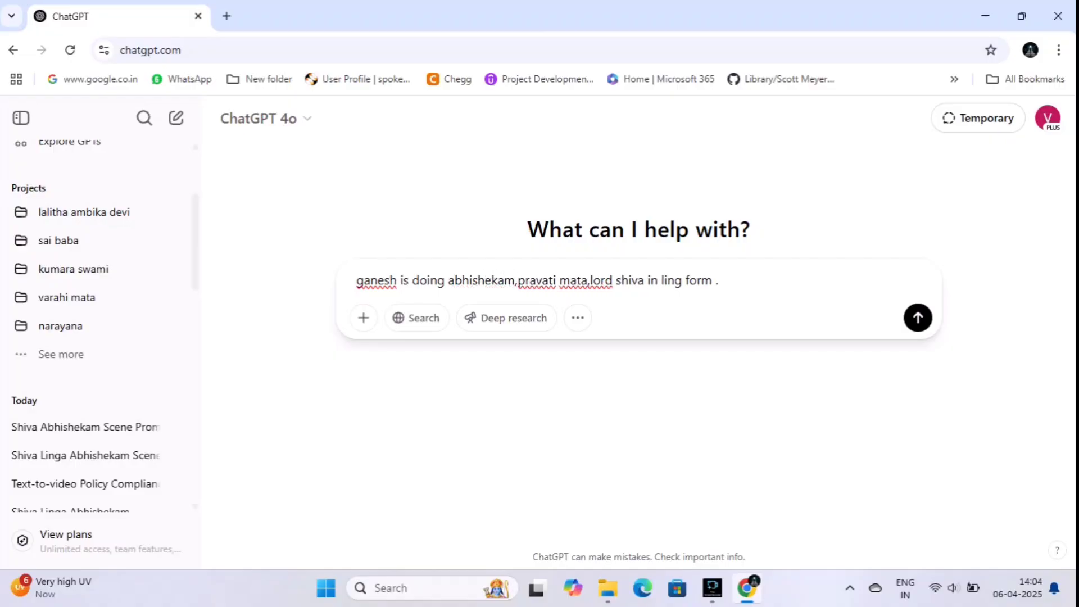
key("BackSpace")
key("BackSpace")
key("BackSpace")
key("BackSpace")
key("BackSpace")
key("BackSpace")
type("s")
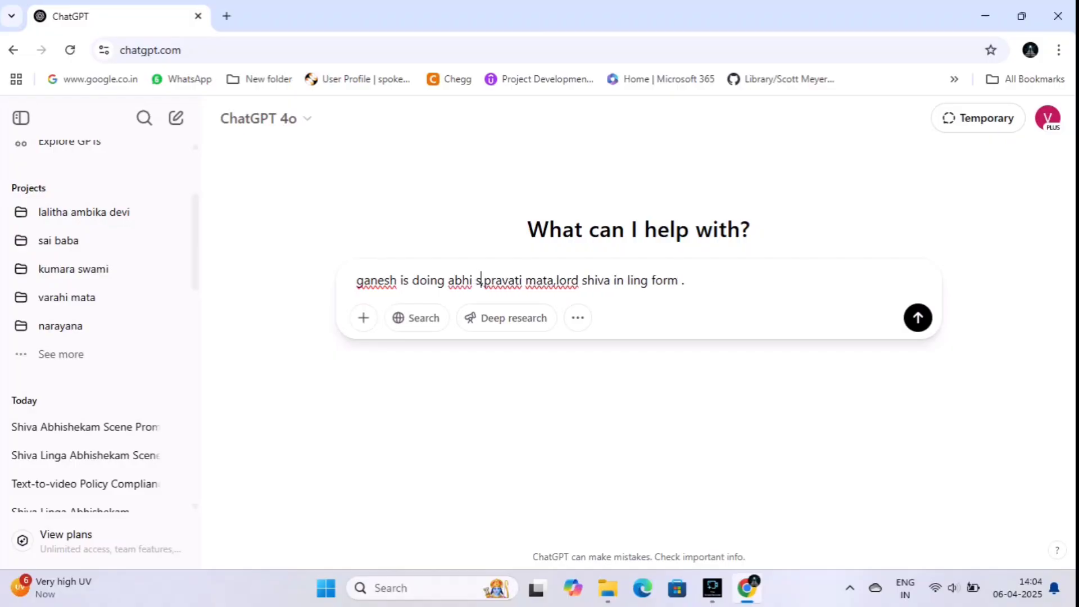
type("hekam ,")
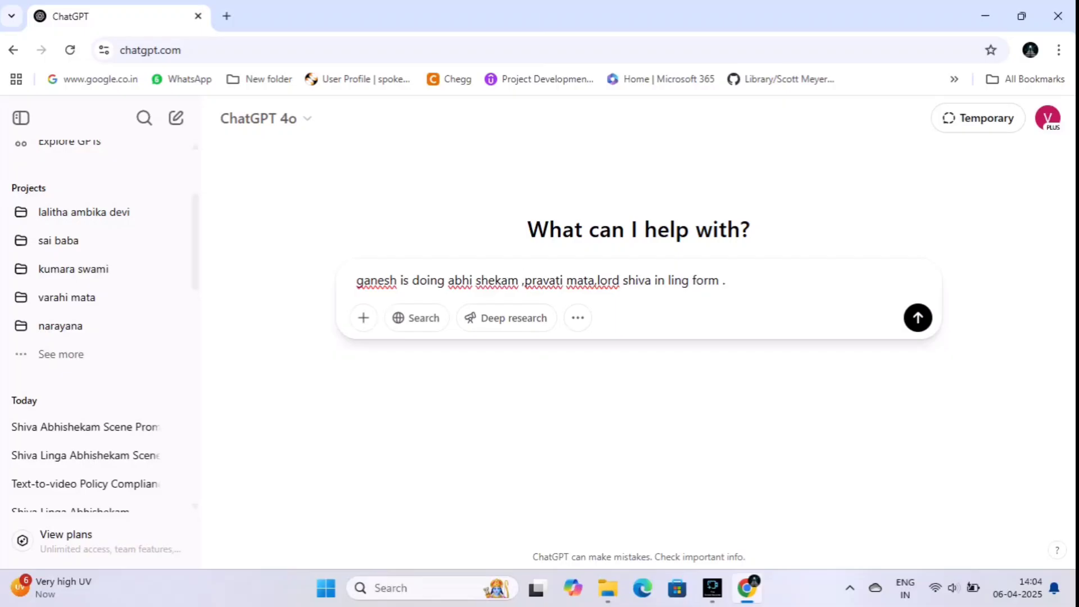
Add the phrase "paravti mata doing pray with foldded hands with" after "abhi shekam ,"
type("para")
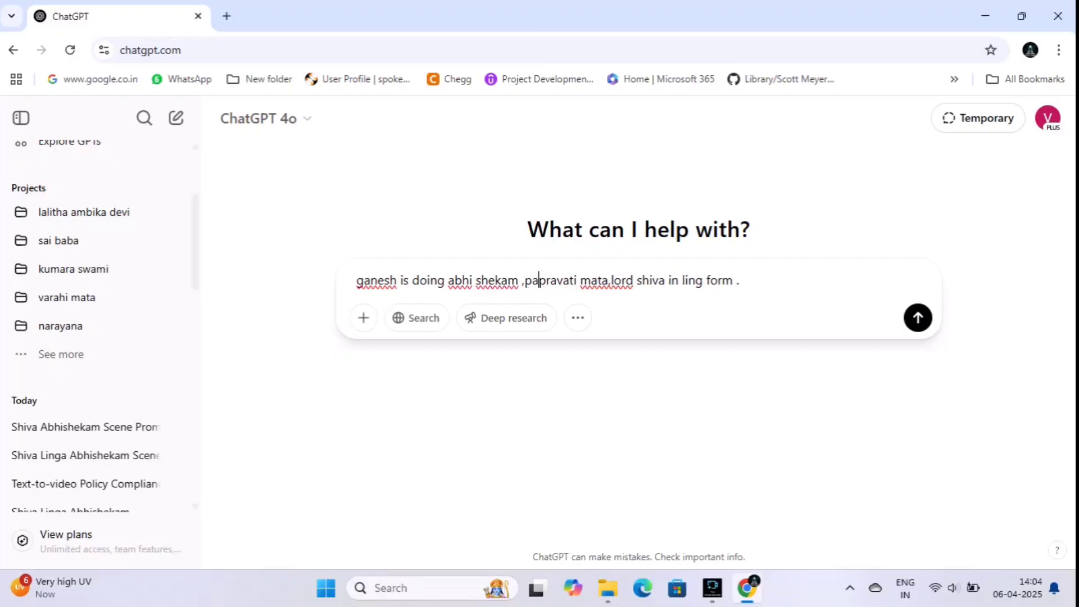
type("vti mata ")
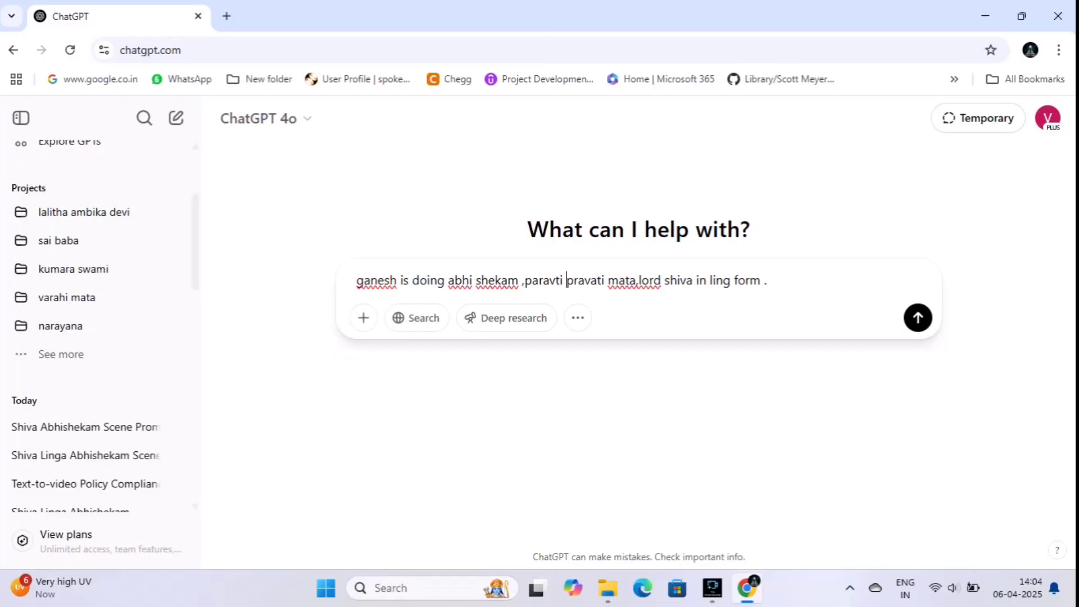
type("doing")
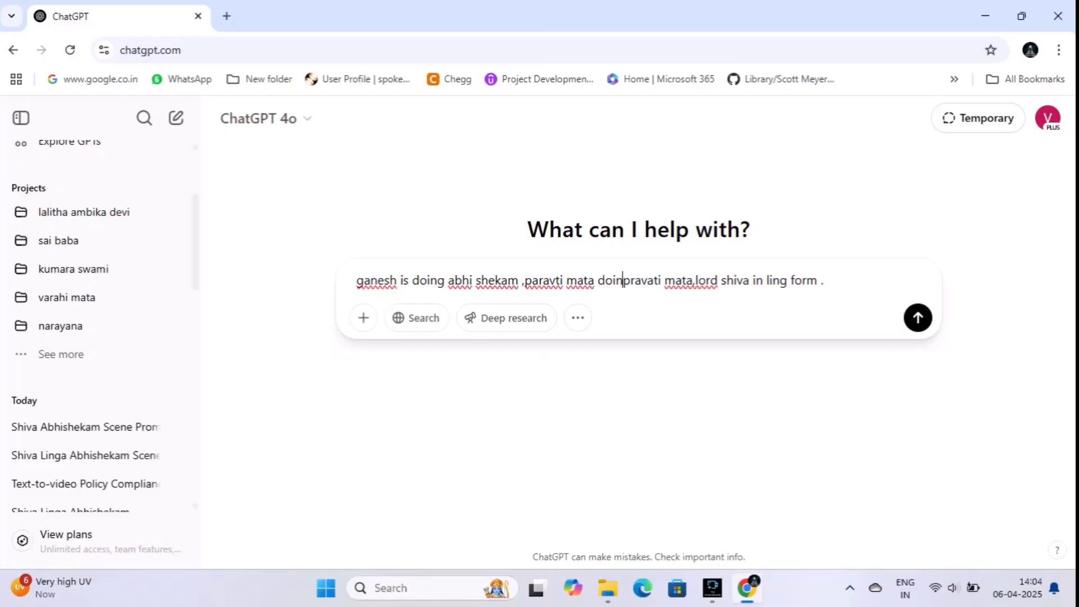
key("BackSpace")
key("BackSpace")
key("BackSpace")
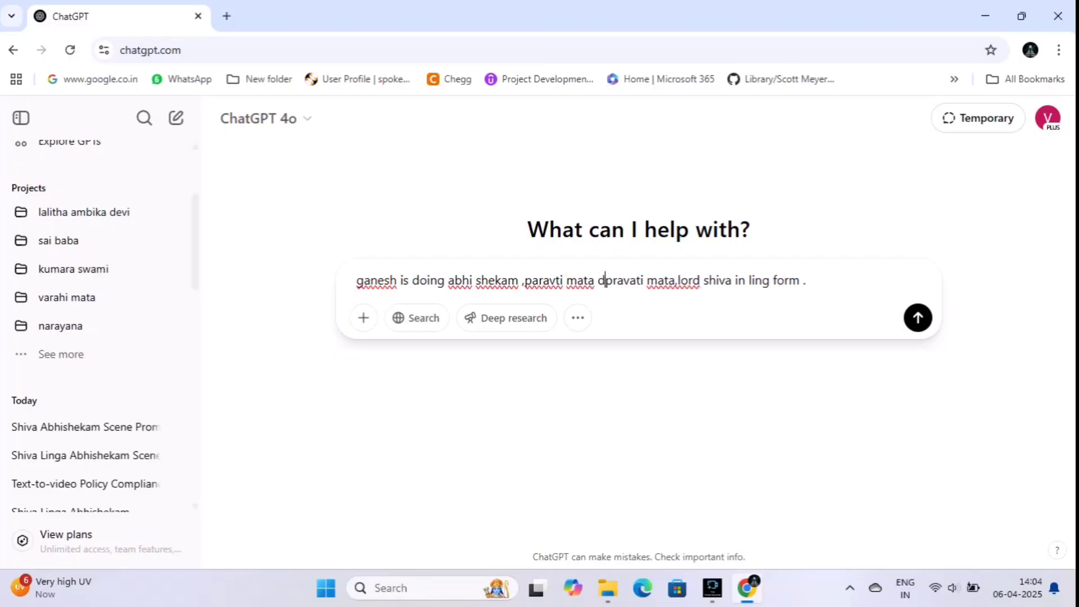
type("ing pray")
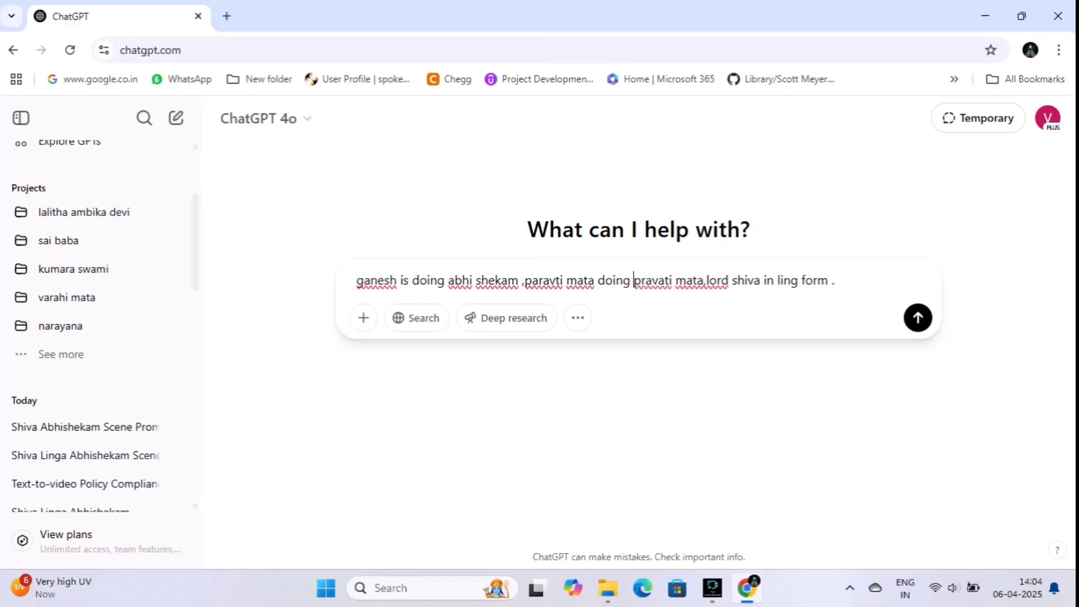
type(" with popra")
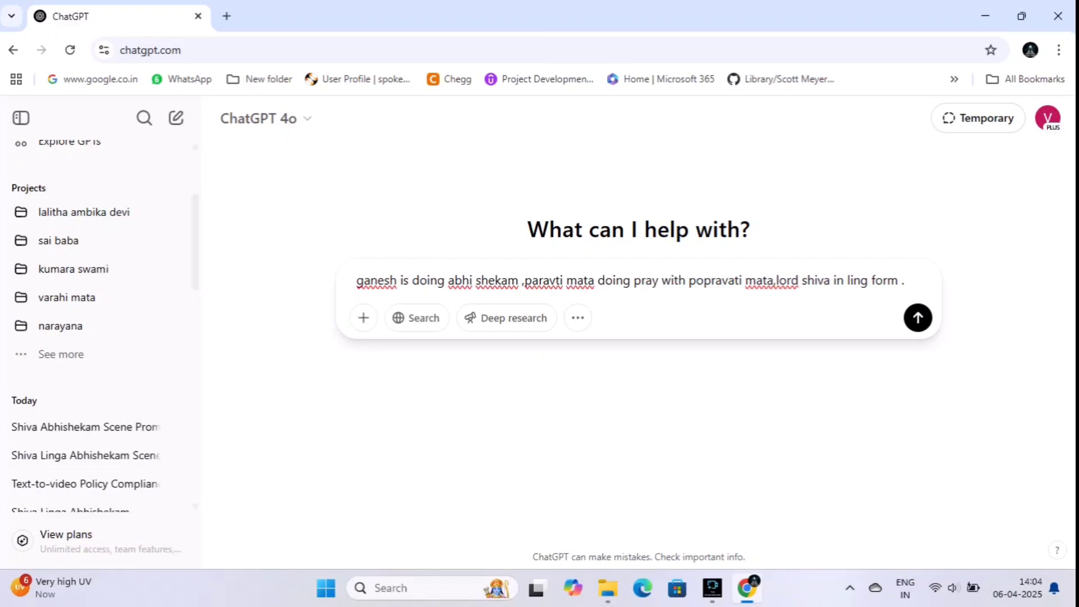
key("BackSpace")
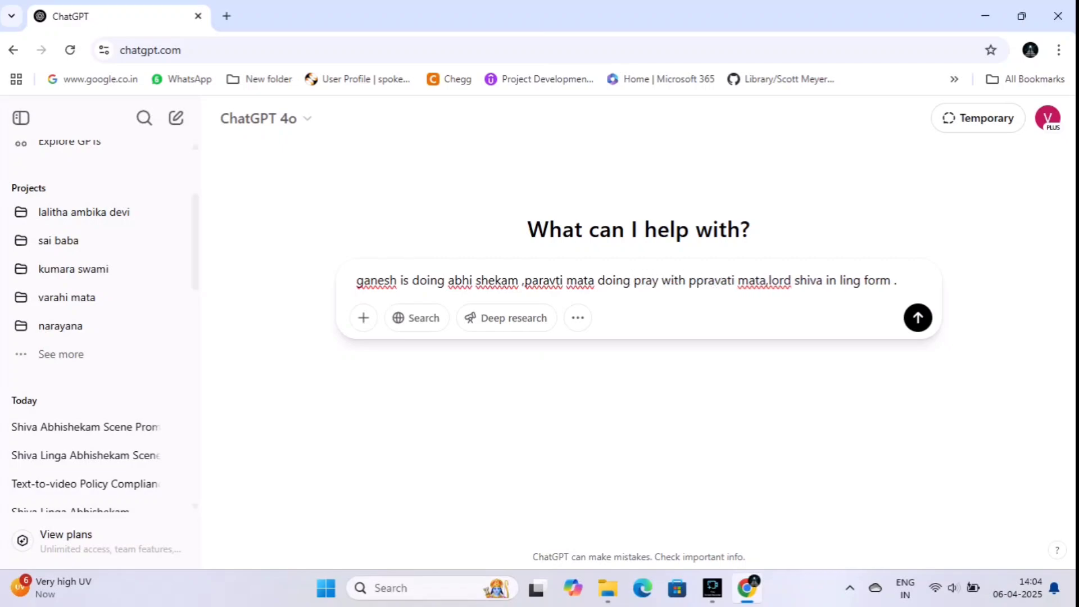
type("foldded ")
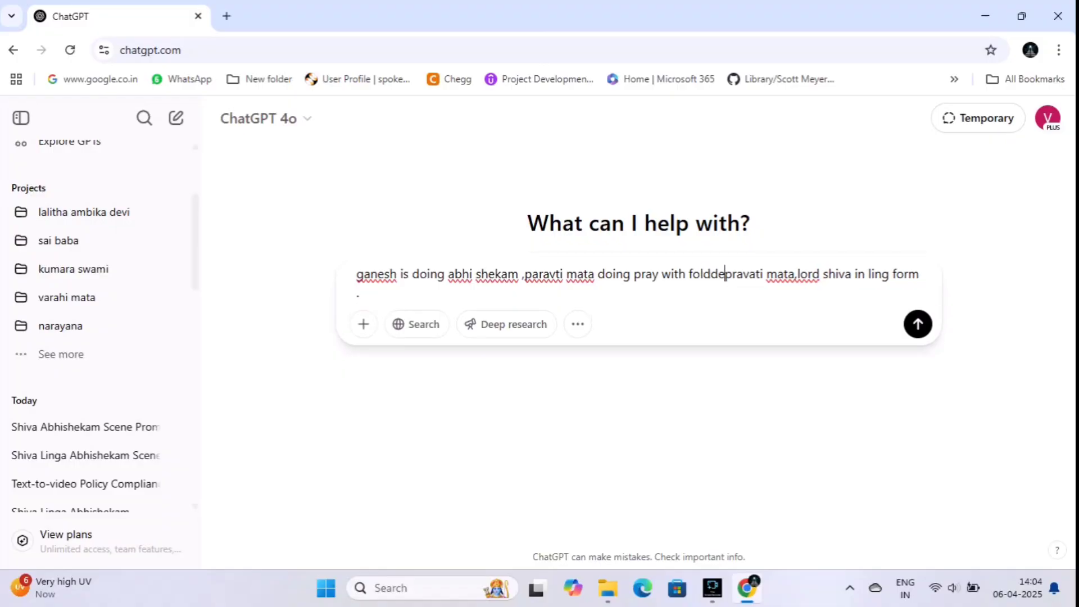
type("hands")
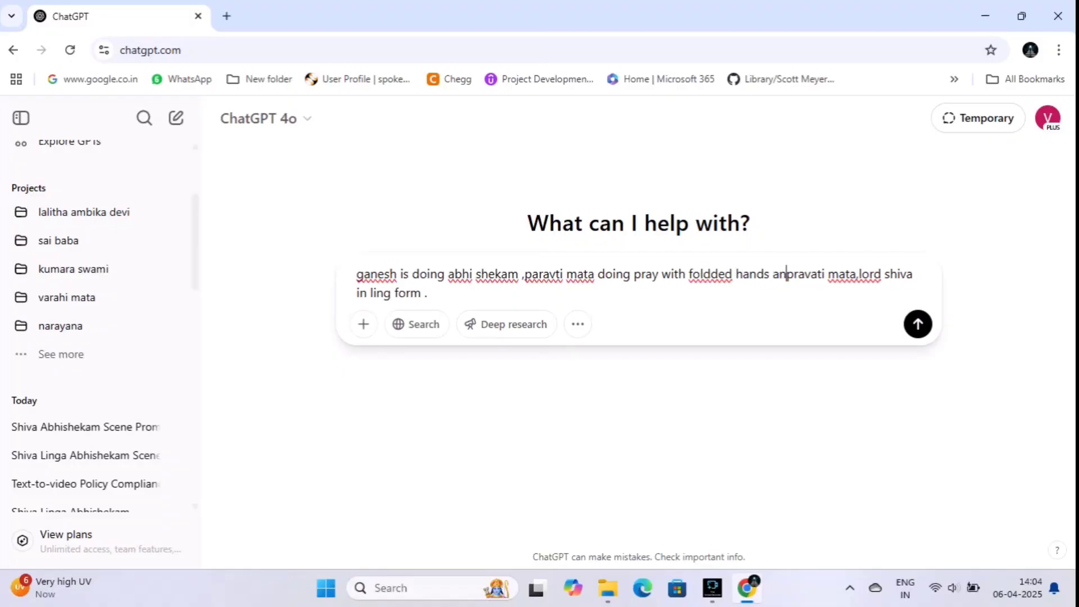
type(" with ")
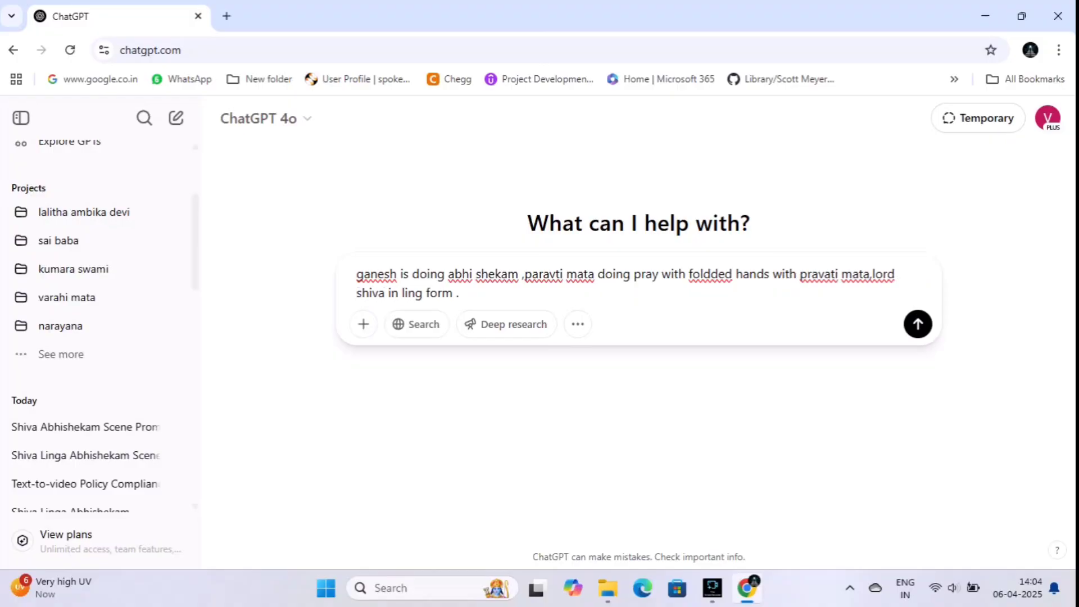
Complete the Parvati phrase with "little smile" and correct the spelling of "foldded" to "folded"
type("simle")
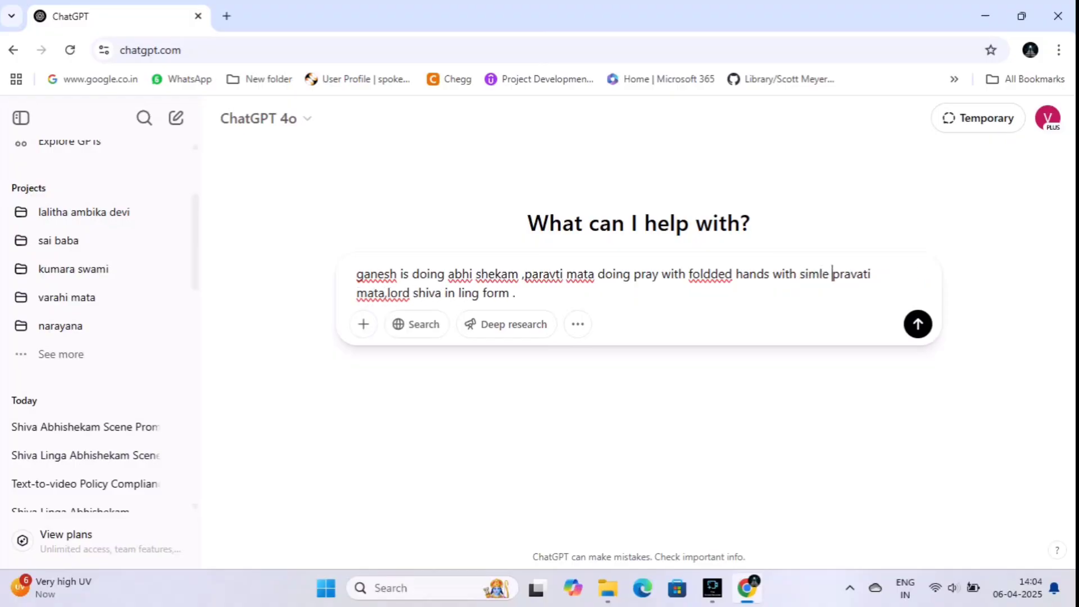
key("BackSpace")
key("BackSpace")
key("BackSpace")
key("BackSpace")
key("BackSpace")
key("BackSpace")
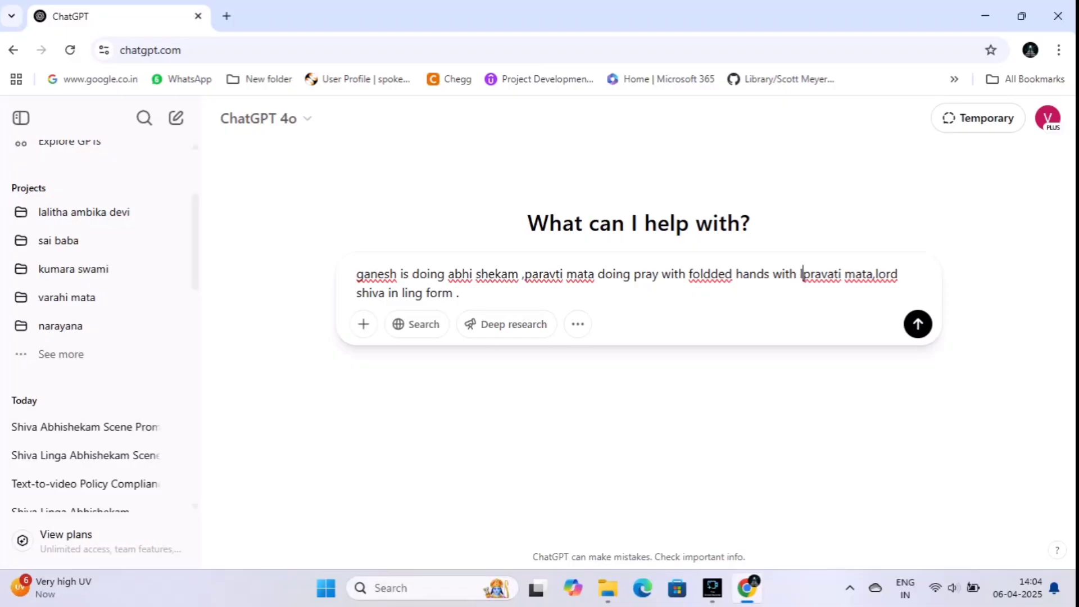
type("little smile")
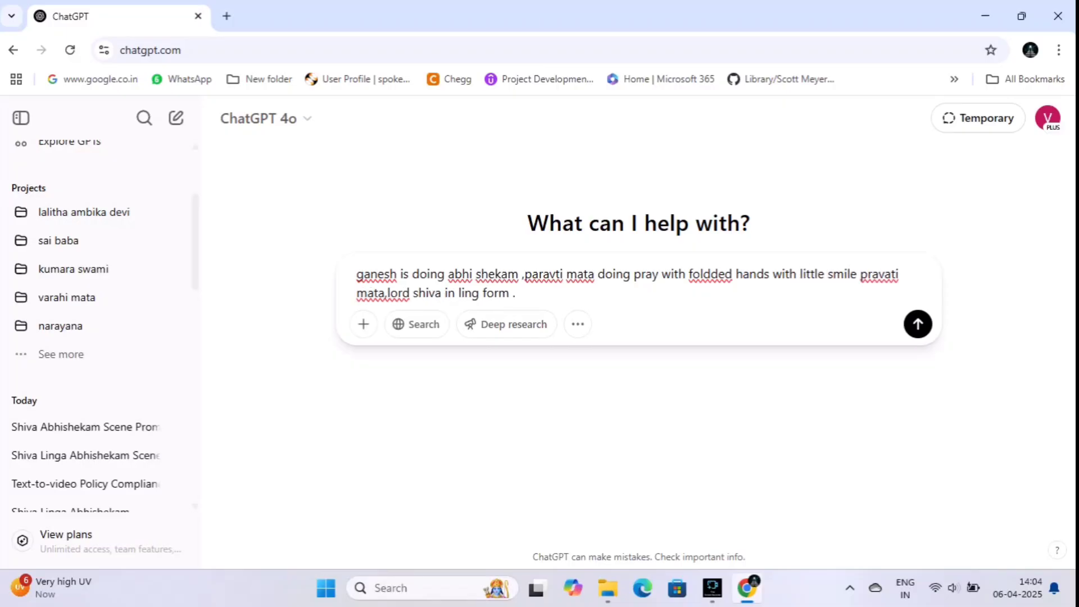
right_click(710, 274)
left_click(730, 237)
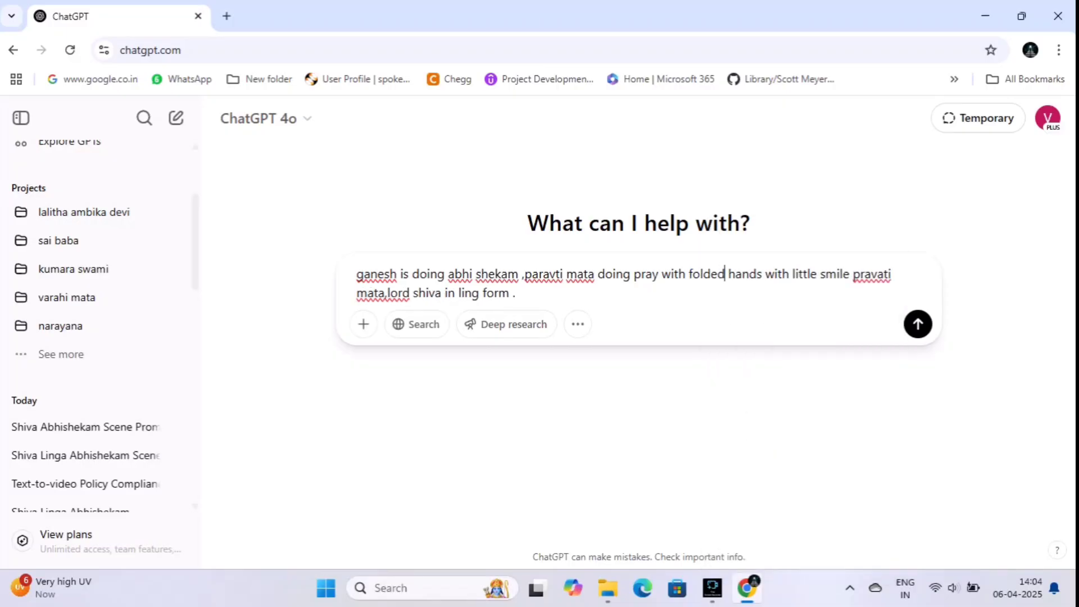
Add ",muragn hold flowers on his hands ." after "little smile" and delete the leftover "pravati mata," that follows it
type(",muragn hold ")
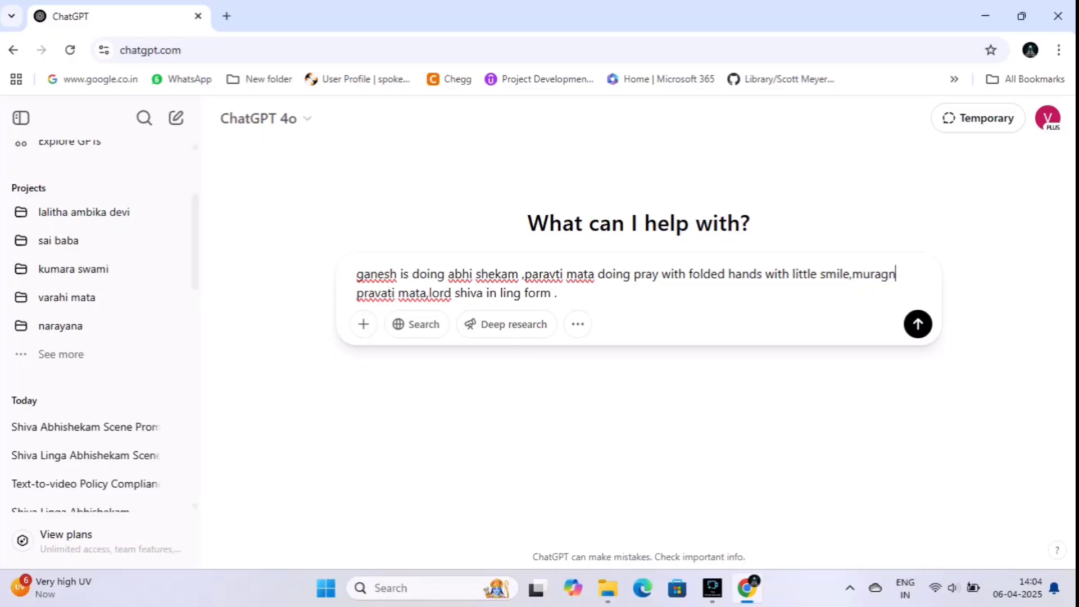
type("folwer")
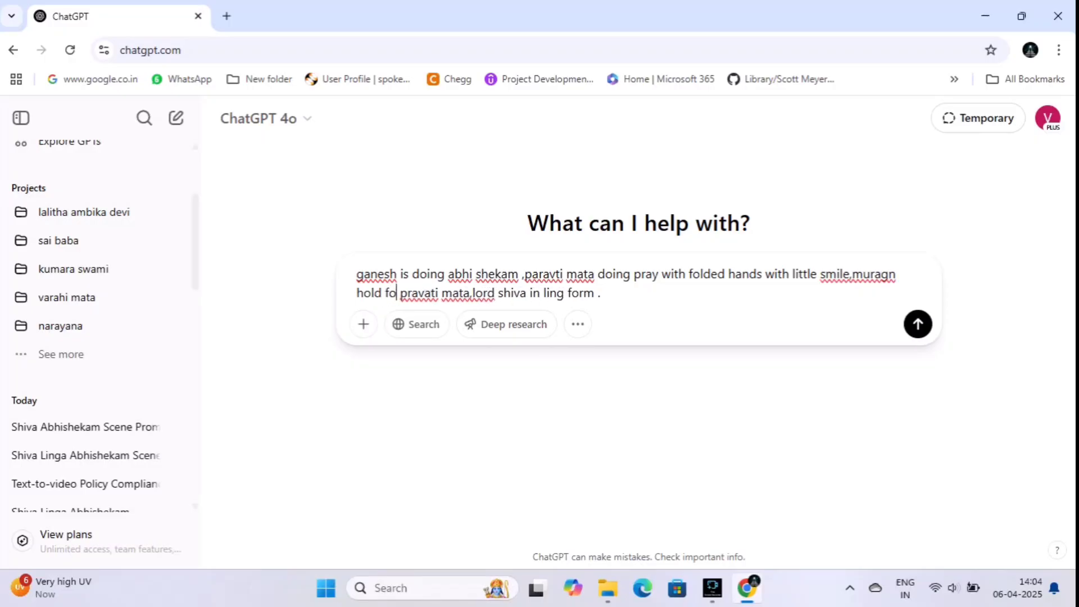
key("BackSpace")
key("BackSpace")
key("BackSpace")
key("BackSpace")
key("BackSpace")
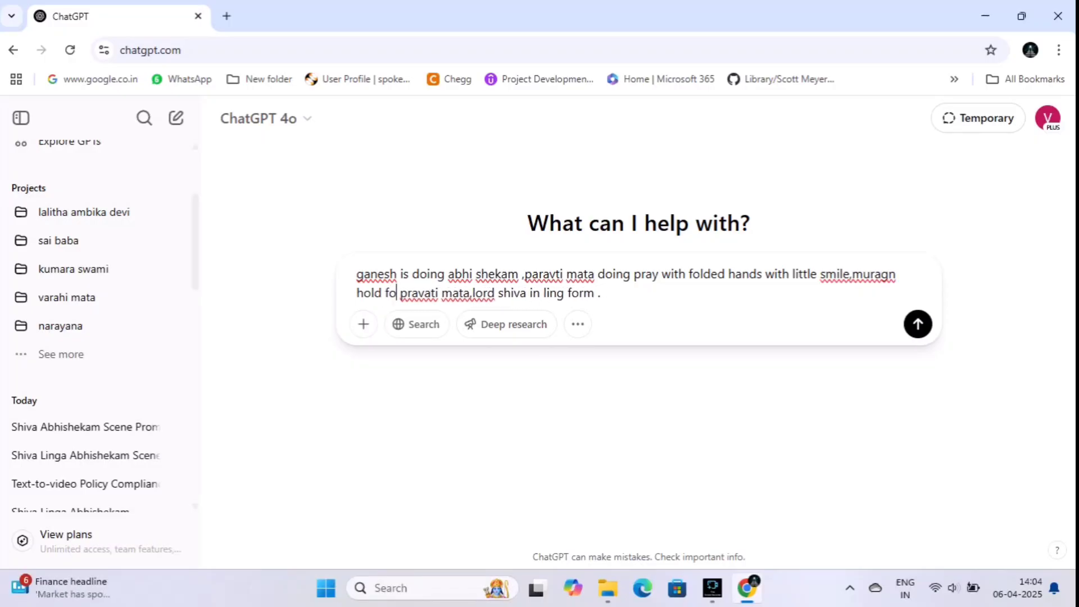
type("lowers on his hands .")
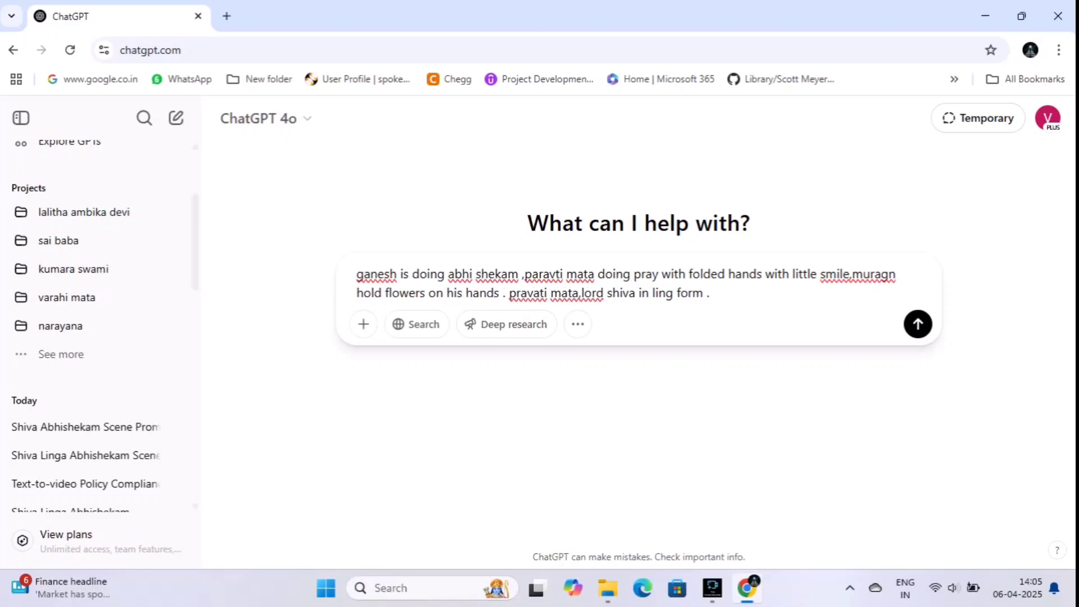
left_click_drag(581, 293, 509, 293)
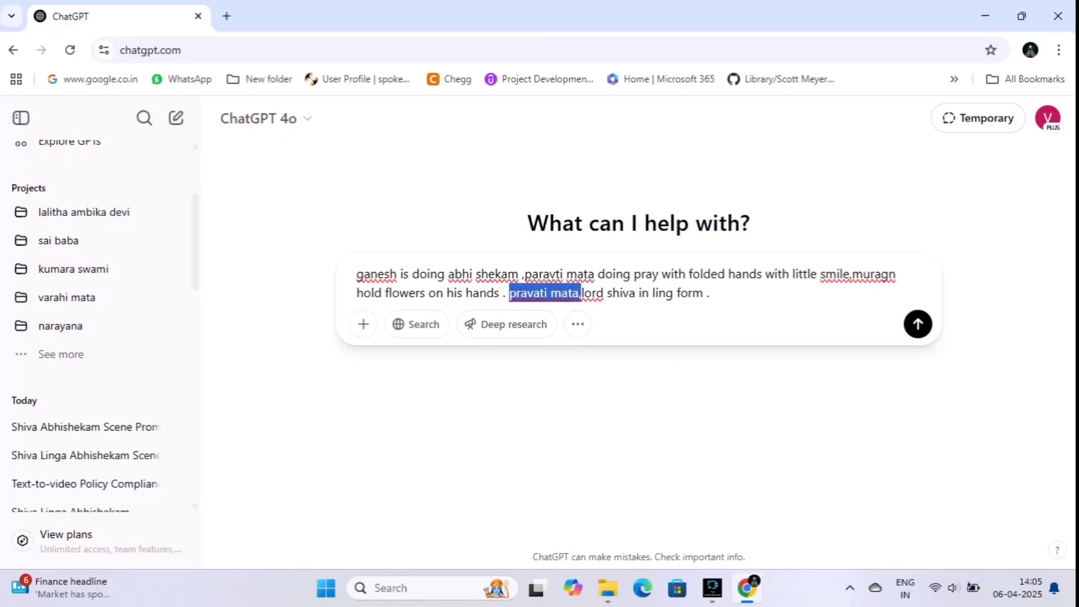
key("BackSpace")
Move "lord shiva in ling form" to directly after "abhi shekam", without its period, and link the two with "to"
left_click_drag(641, 293, 508, 294)
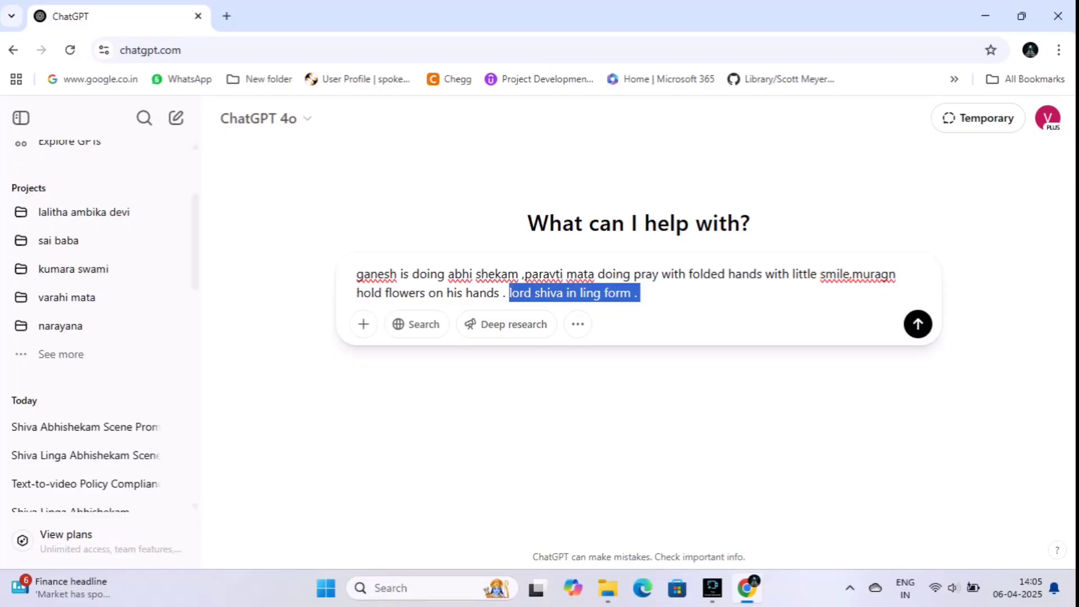
key("ctrl+x")
left_click(519, 274)
key("ctrl+v")
key("BackSpace")
key("BackSpace")
key("BackSpace")
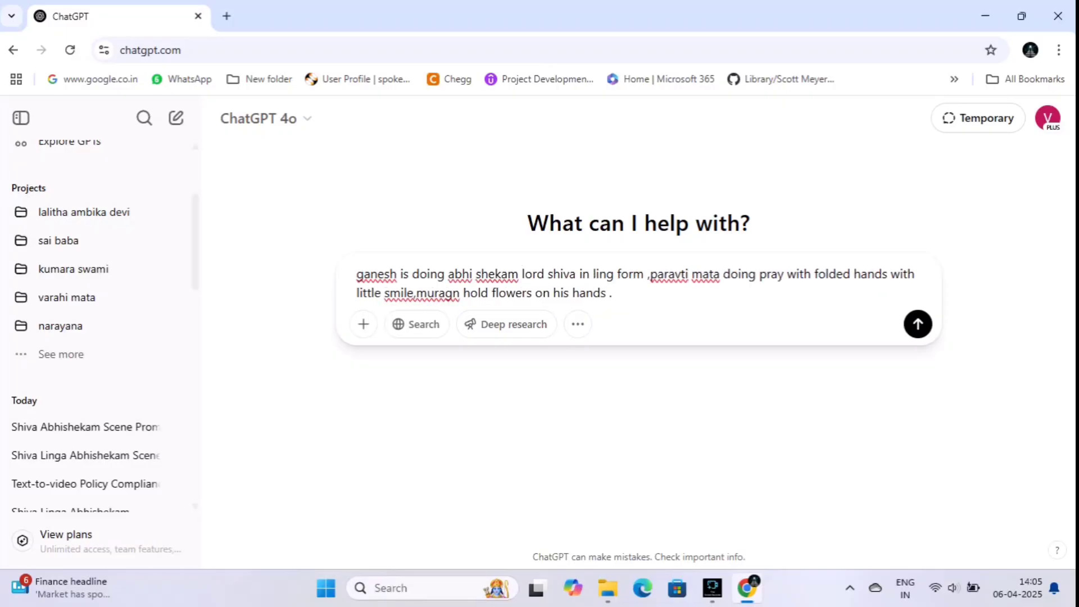
left_click(523, 275)
type("to")
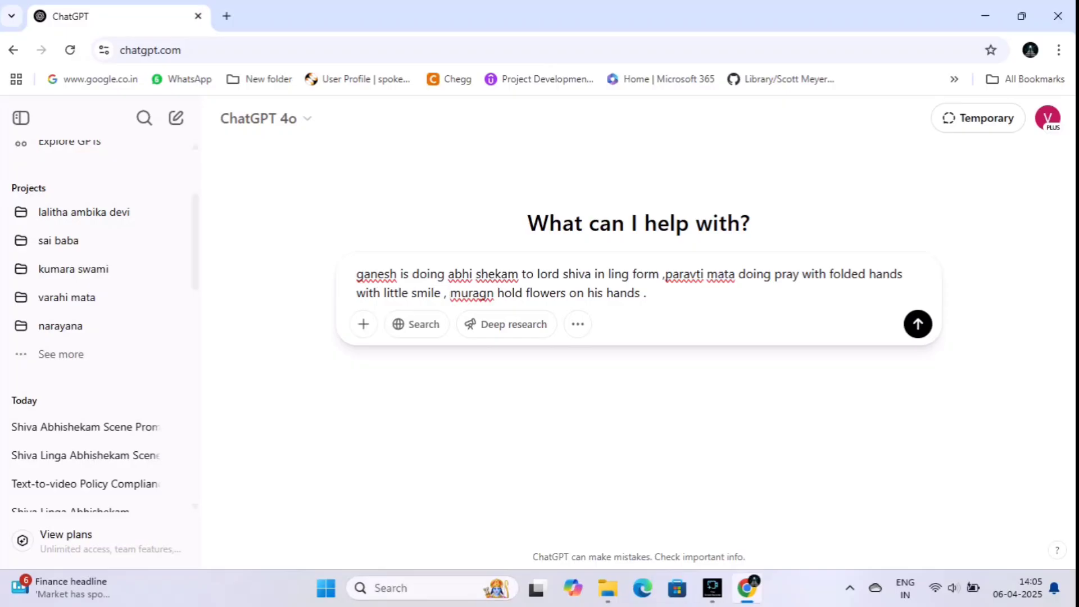
Correct "muragn" to "muragan", append "provide promt for it" to the message, and send it
type("a")
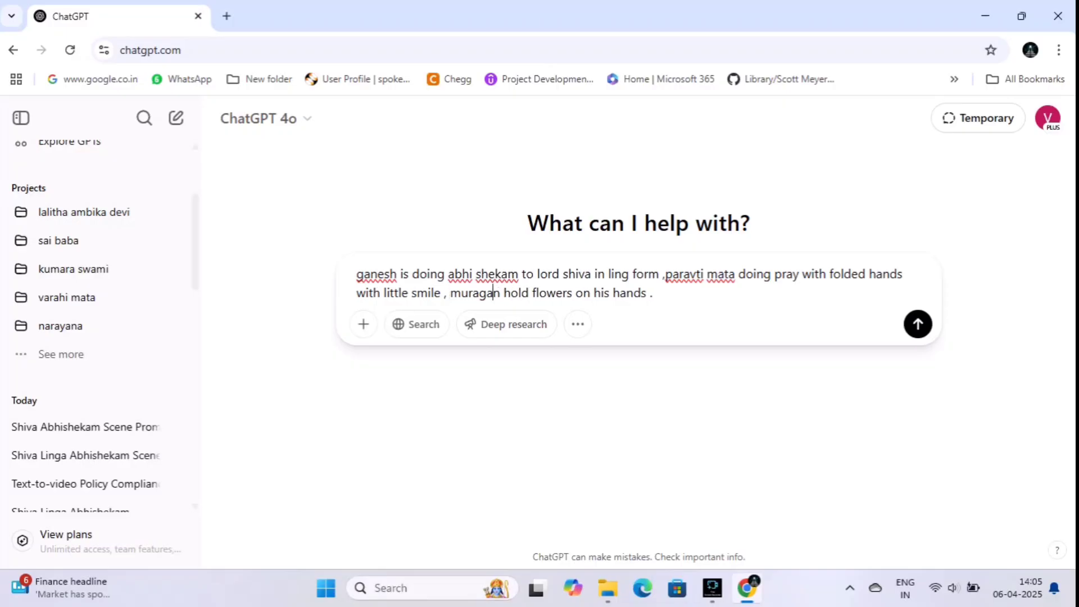
left_click(655, 293)
type("provide promt")
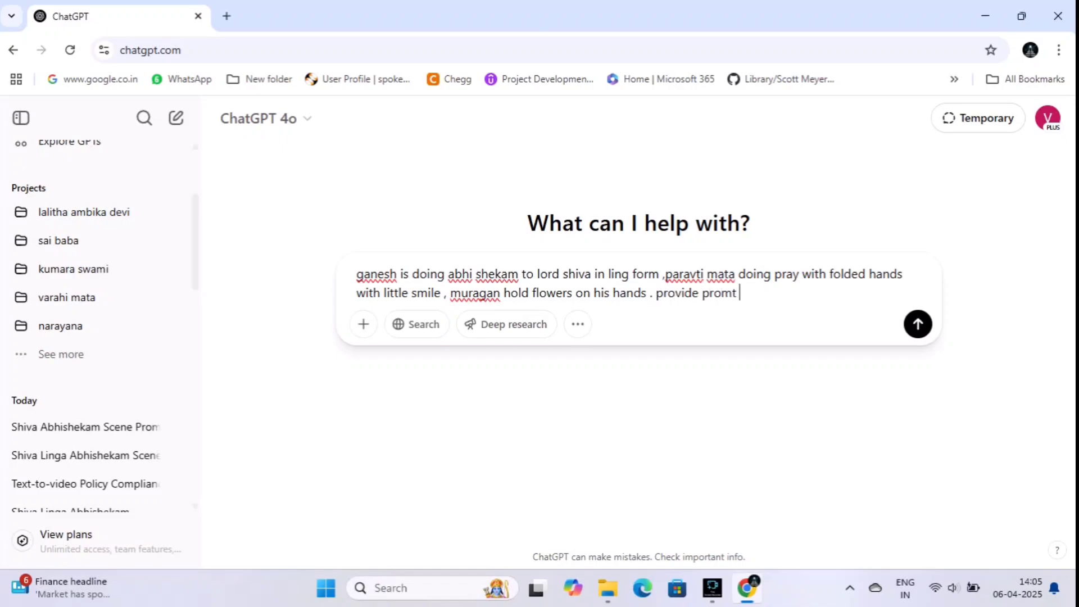
type(" for it")
key("Return")
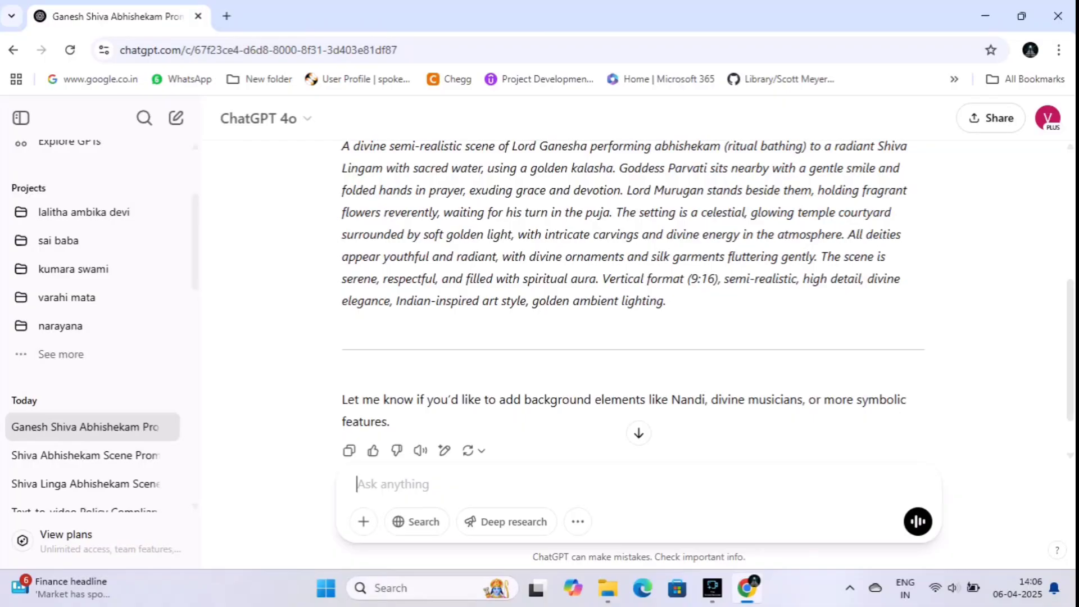
Write the follow-up message "background like sun rising and surrounded in forest ."
type("bac")
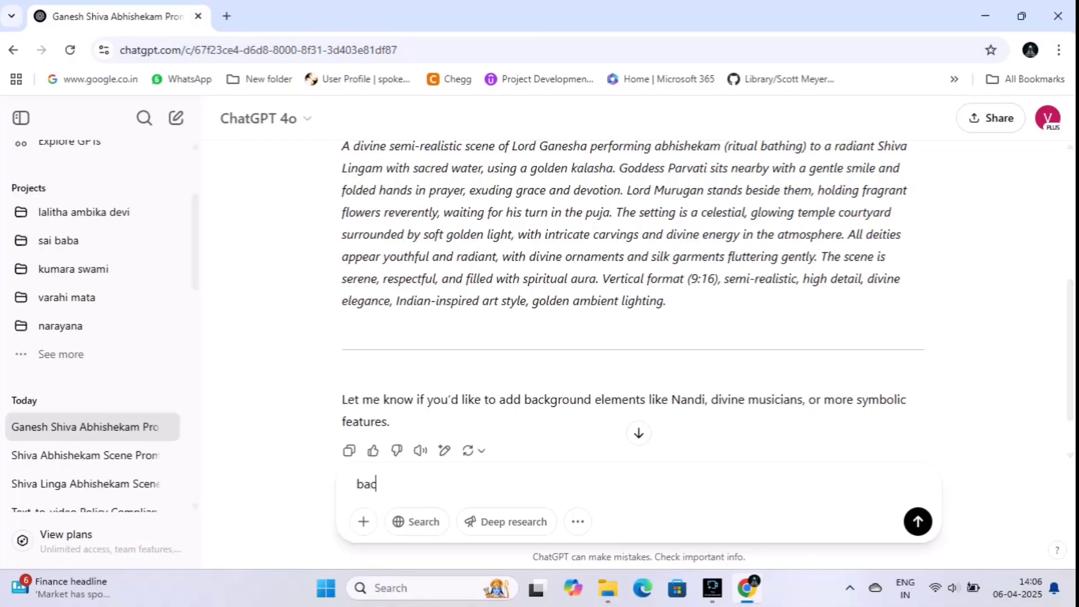
type("kground like sun riase")
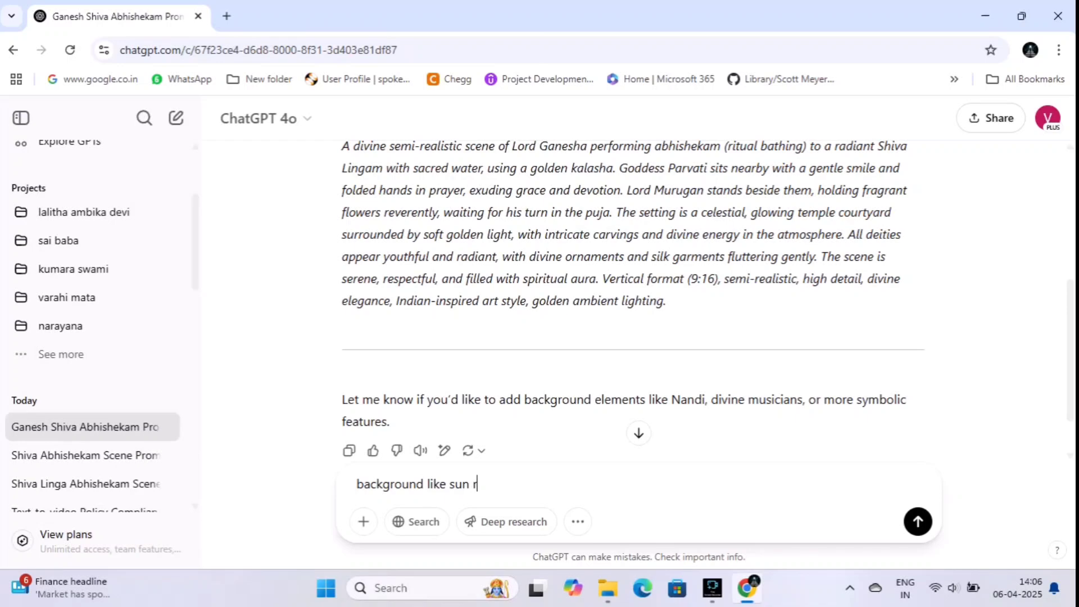
key("BackSpace")
key("BackSpace")
key("BackSpace")
type("sing")
type("and surrou")
key("BackSpace")
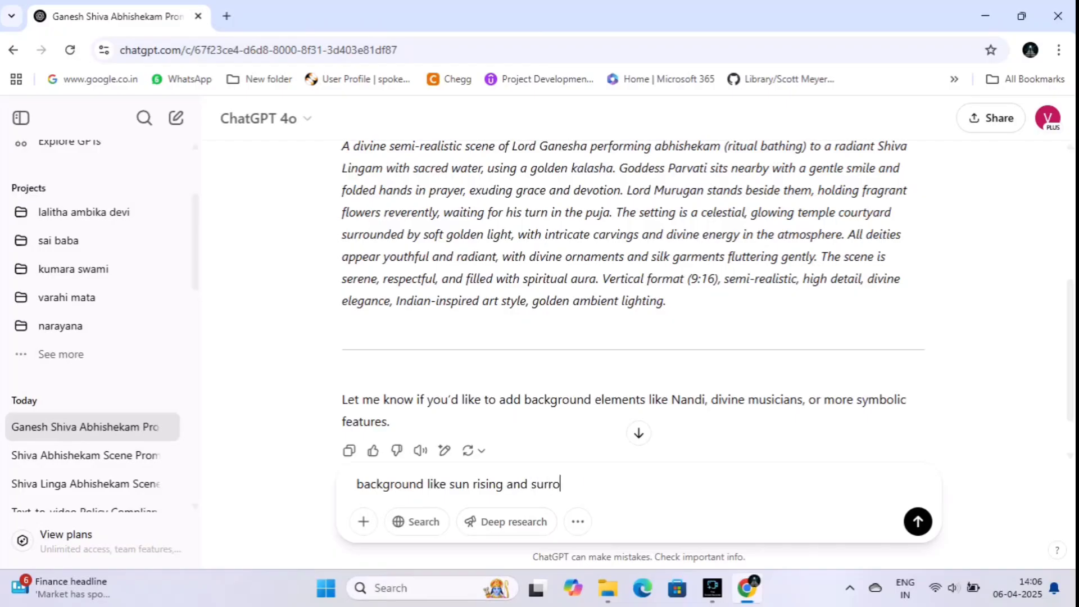
type("unded in forest .")
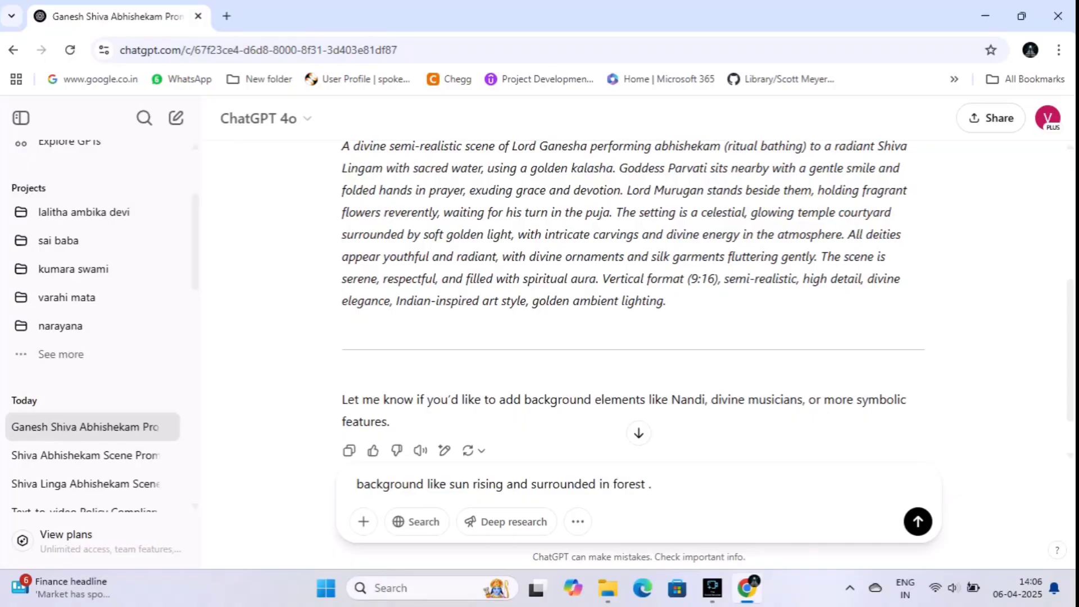
type("add this")
key("BackSpace")
key("BackSpace")
key("BackSpace")
key("BackSpace")
key("BackSpace")
key("BackSpace")
key("BackSpace")
key("BackSpace")
key("BackSpace")
End the background message with ". update prompt" and send it
type(". update promt")
key("BackSpace")
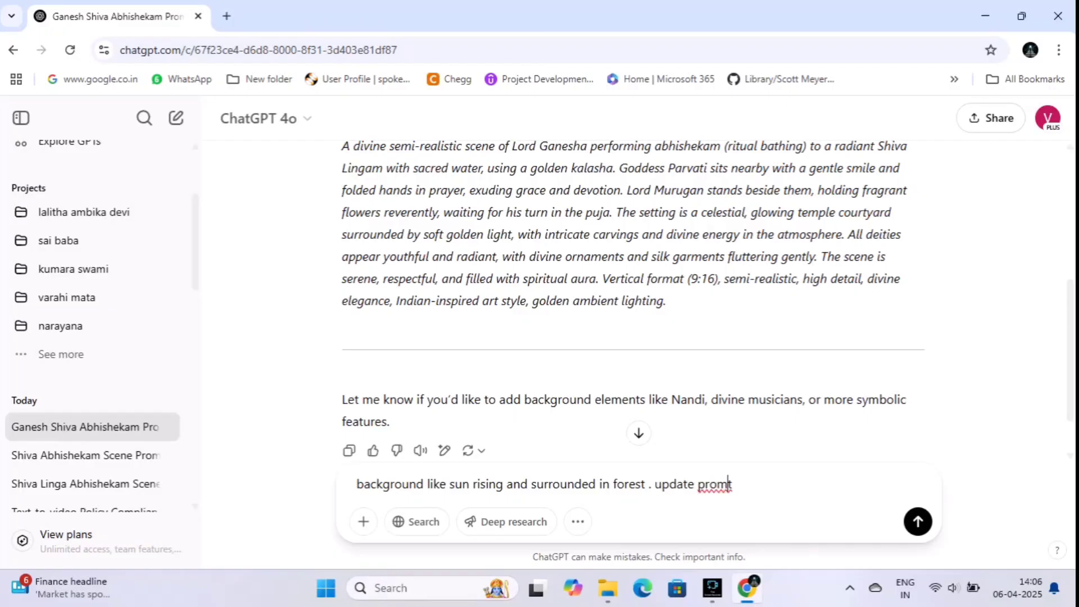
type("pt")
key("Return")
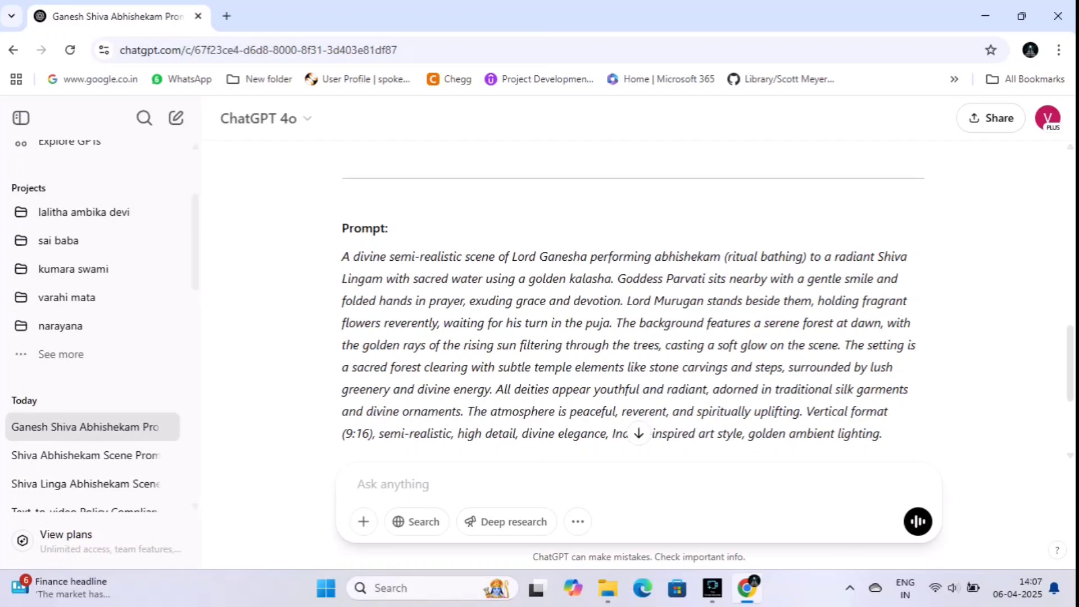
Write "gold ornaments are shing include this as well" as the next request, correcting the misspelled "ornments"
scroll(632, 304, "down", 2)
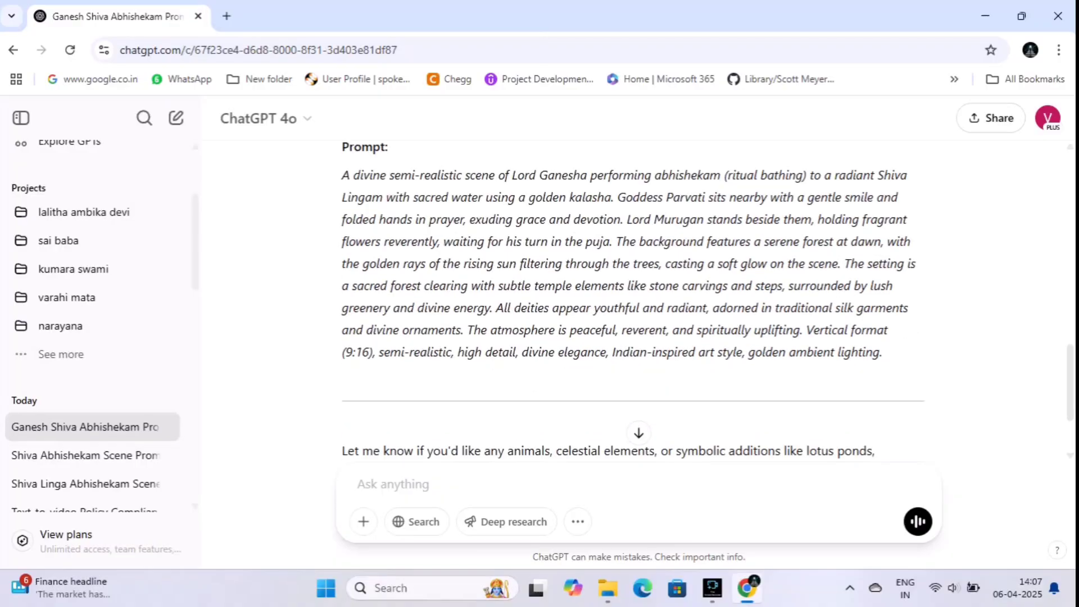
scroll(633, 303, "down", 1)
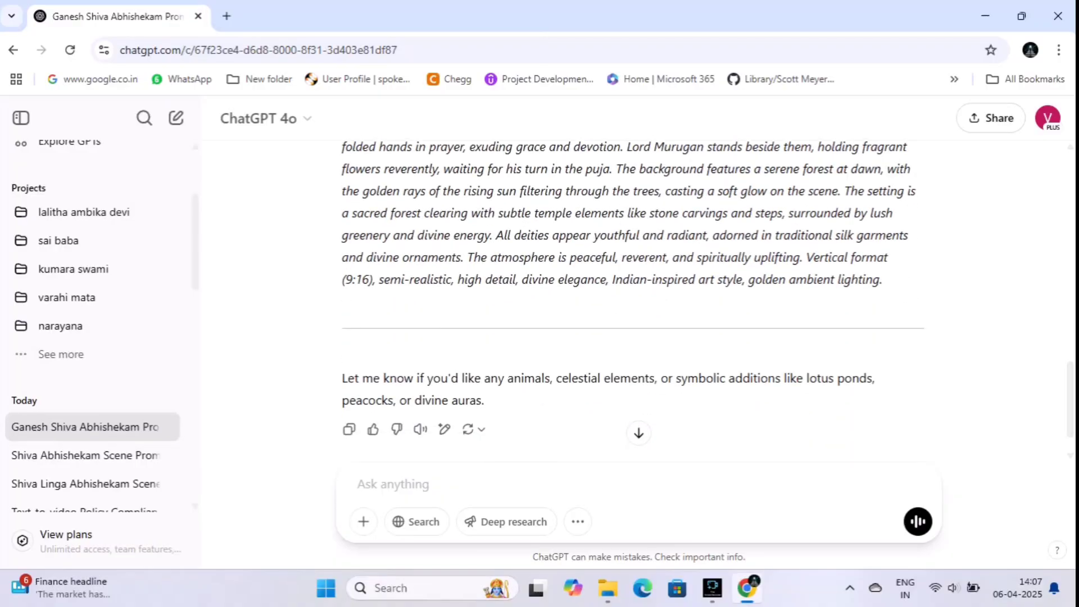
type("gold ")
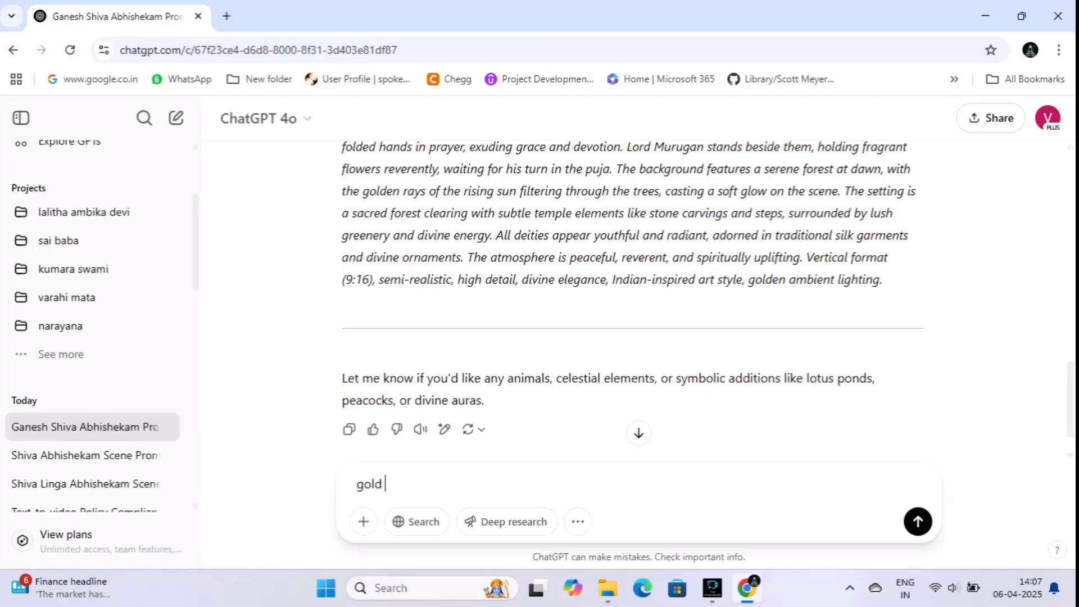
type("ornaments are shing")
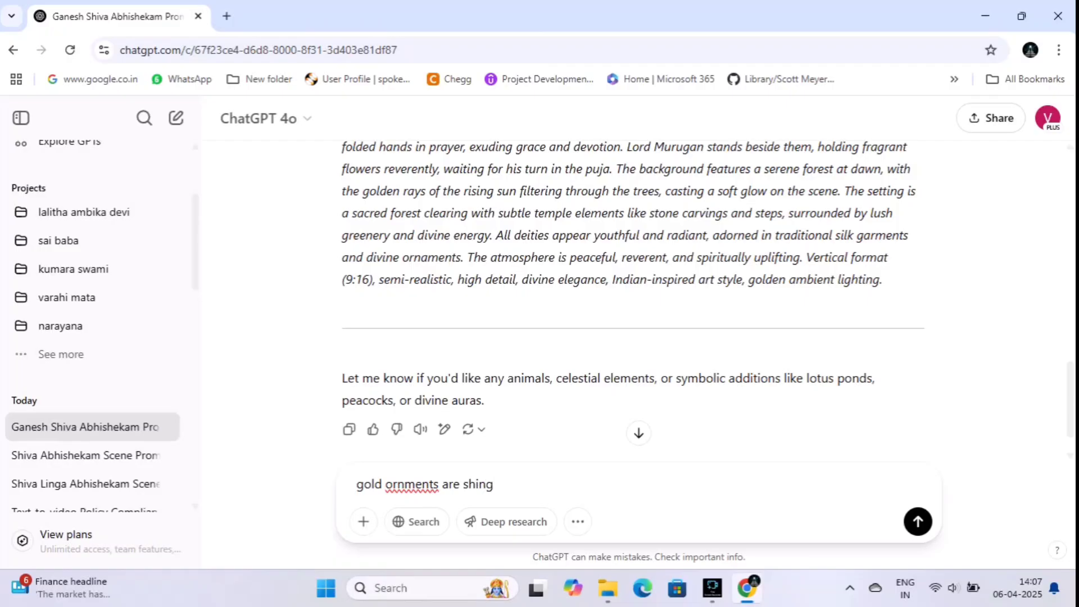
right_click(421, 484)
left_click(444, 109)
left_click(500, 483)
type("inc")
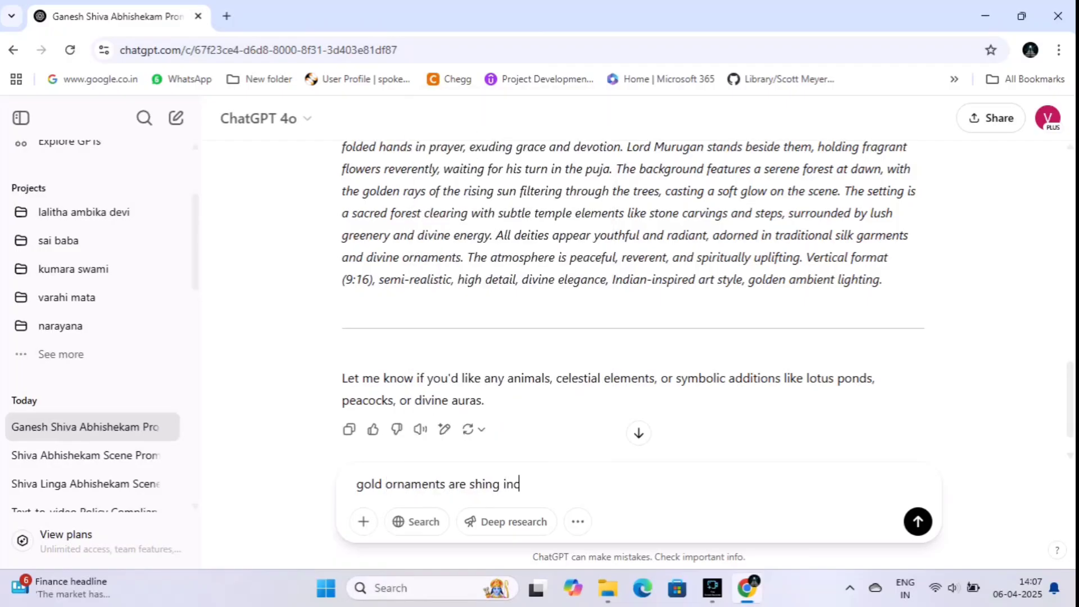
type("lude this as well")
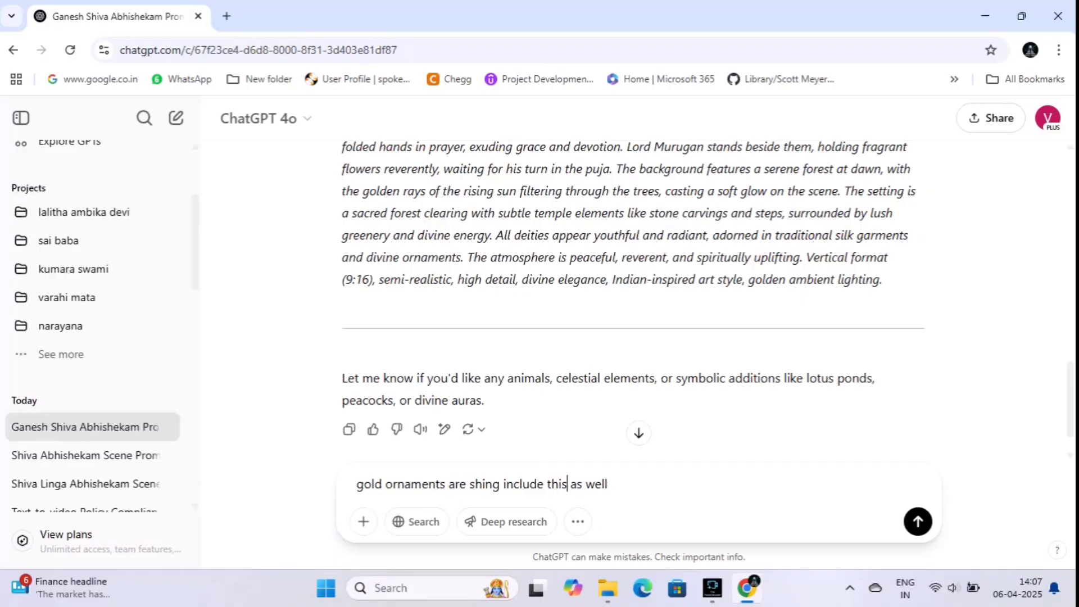
Append ".then gererate" after "as well" in the gold ornaments request
left_click_drag(568, 484, 506, 484)
left_click(611, 484)
type(".then gern")
key("BackSpace")
type("nerate")
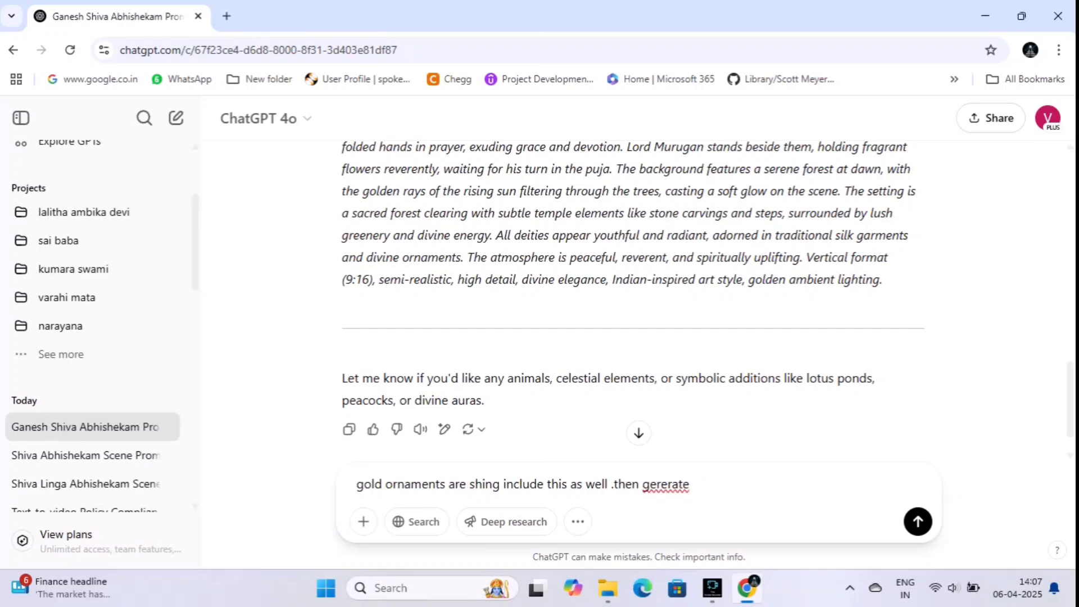
Delete "then gererate" from the end of the gold ornaments request, keeping the period, and send it
key("shift+Left")
key("shift+Left")
key("shift+Left")
key("shift+Left")
key("shift+Left")
key("shift+Left")
key("shift+Left")
key("shift+Left")
key("shift+Left")
key("shift+Left")
key("shift+Left")
key("shift+Left")
key("shift+Left")
key("BackSpace")
key("Return")
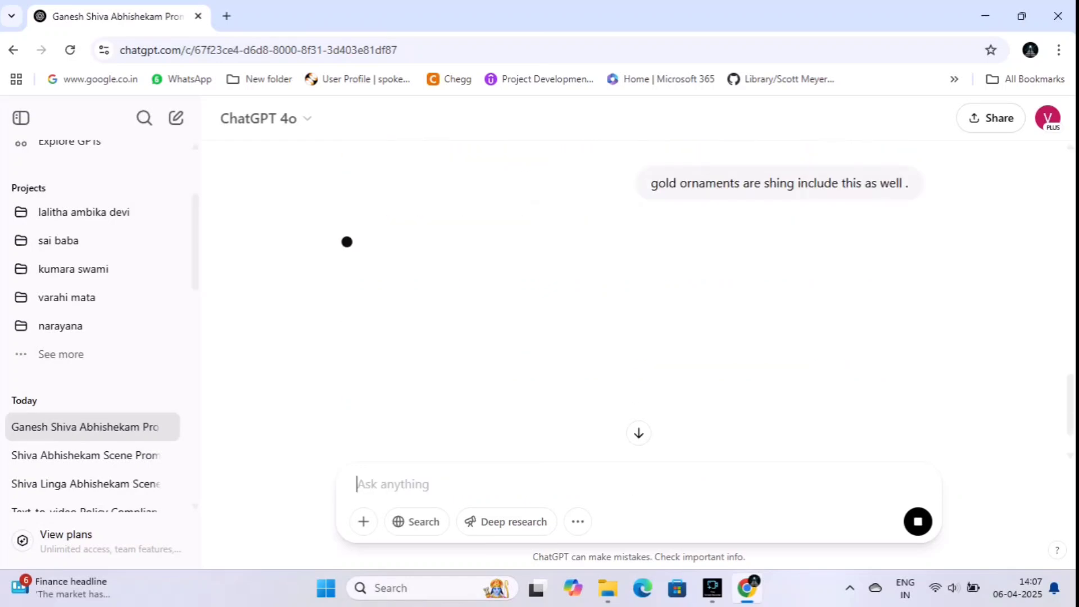
Ask "is there any policy voilation this prompt?" and send the question
type("is there any")
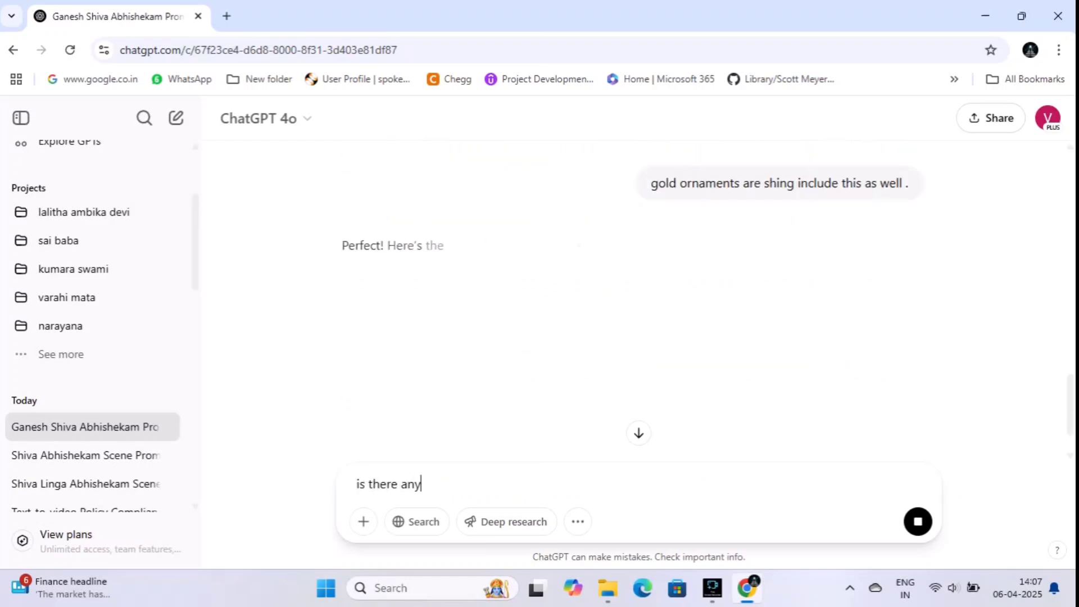
type(" poli")
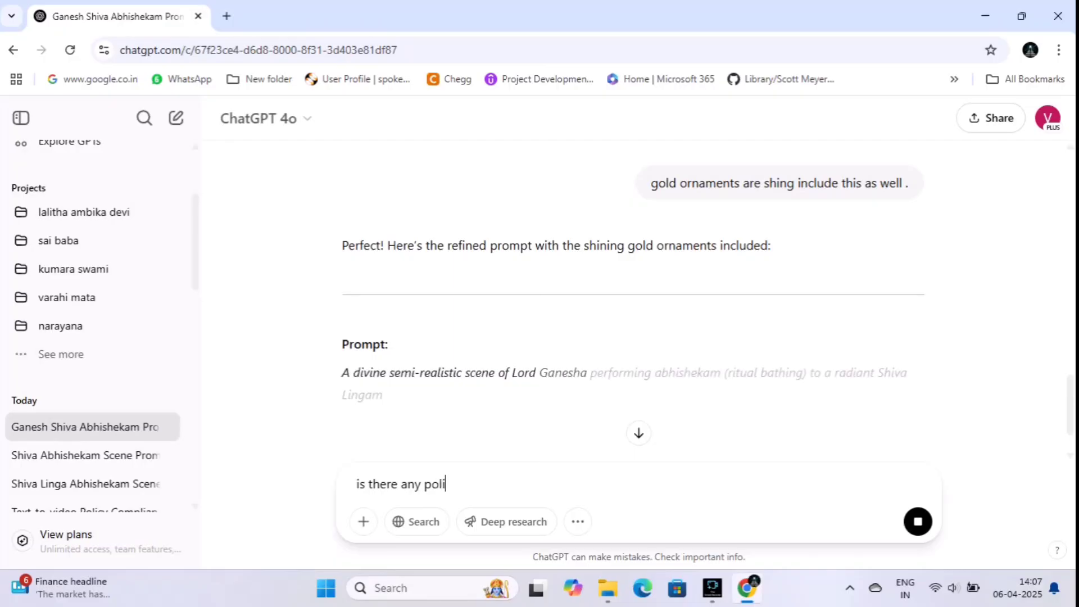
type("cy vo")
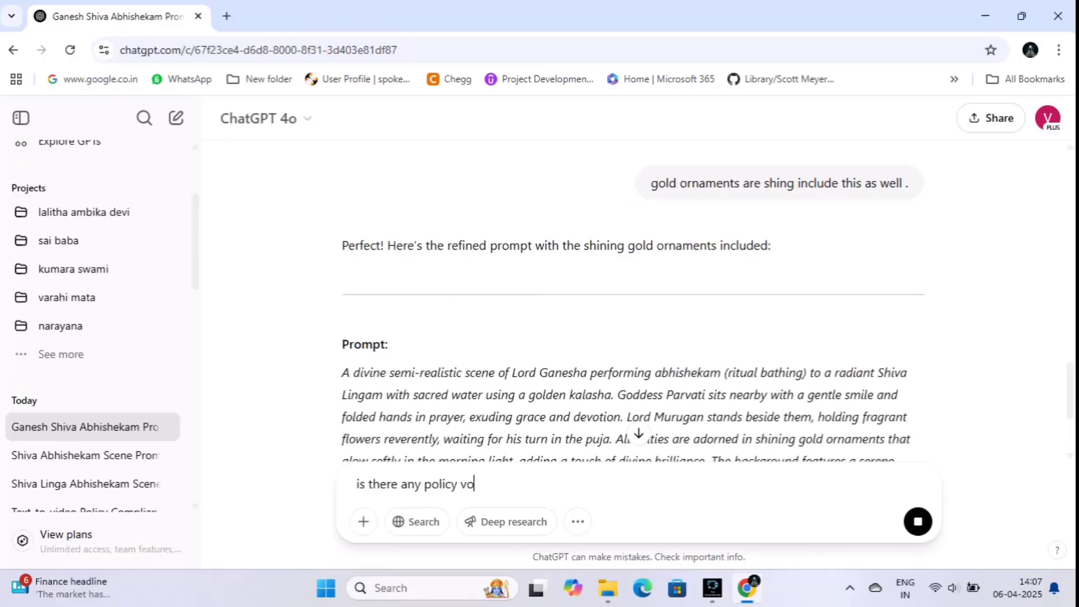
type("ilatio")
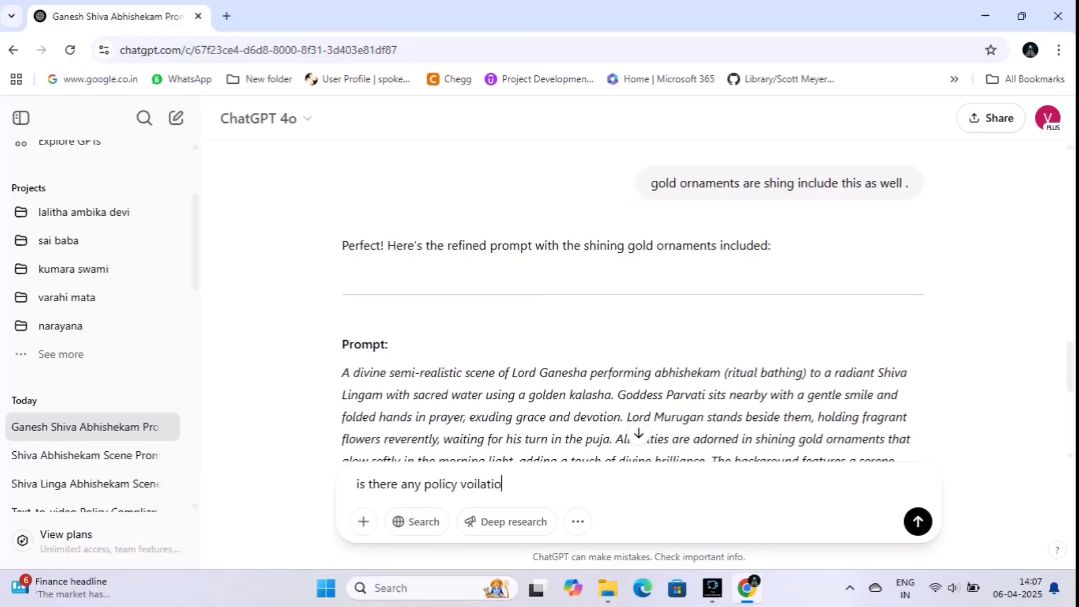
type("n this promt")
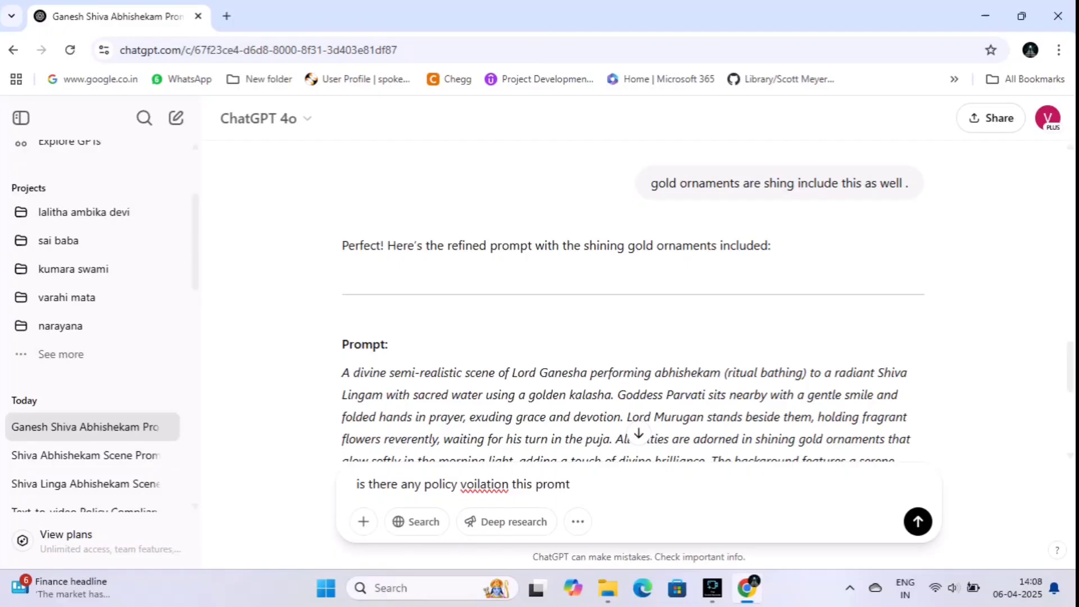
key("BackSpace")
type("pt")
type(">")
key("Return")
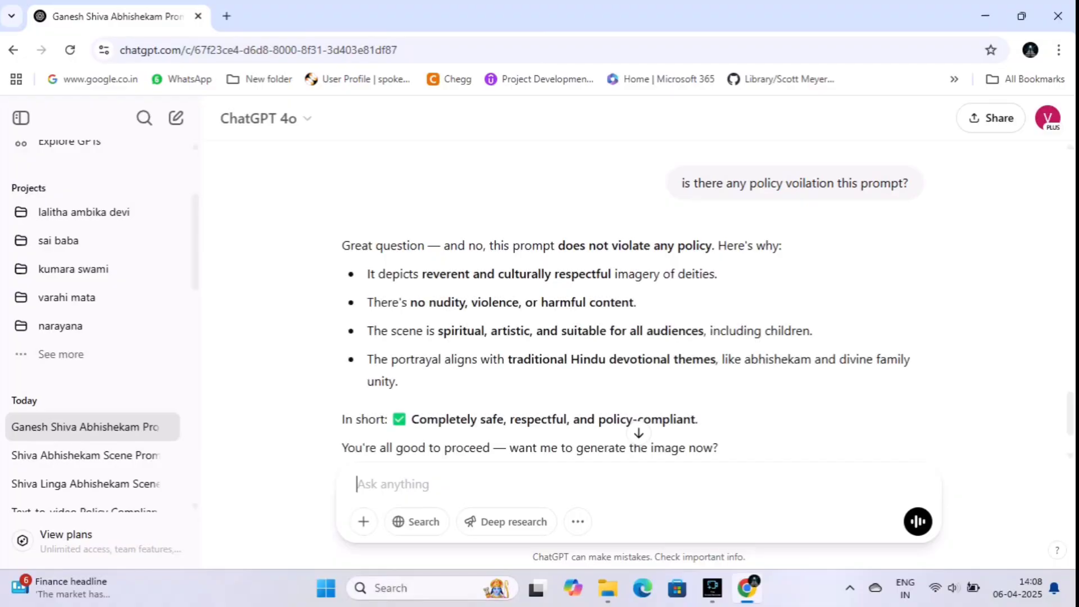
Reply "please go ahead" to have the image generated
scroll(638, 303, "down", 2)
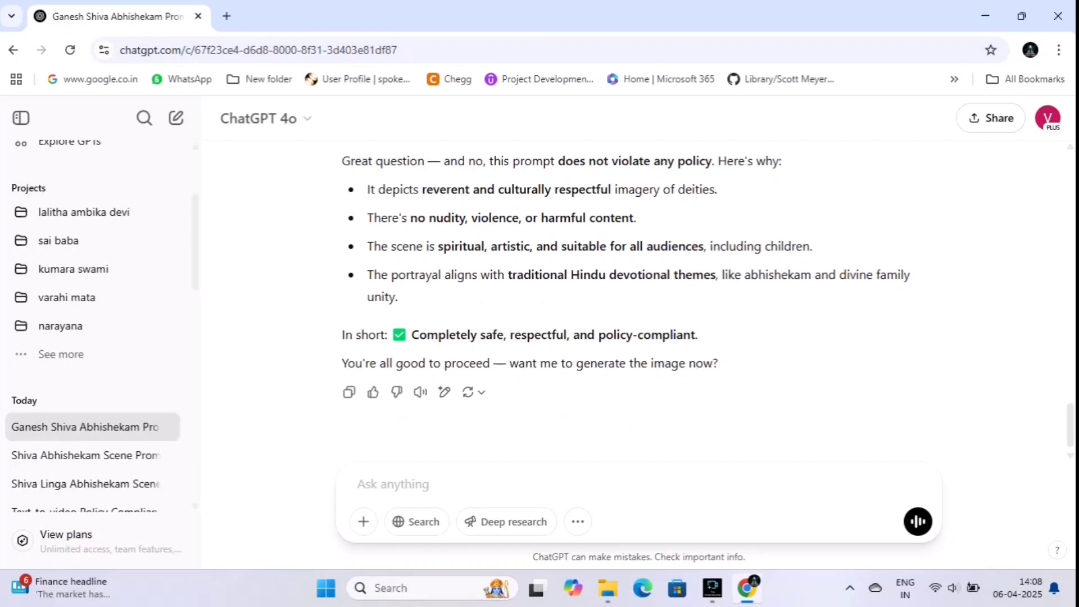
type("pleas")
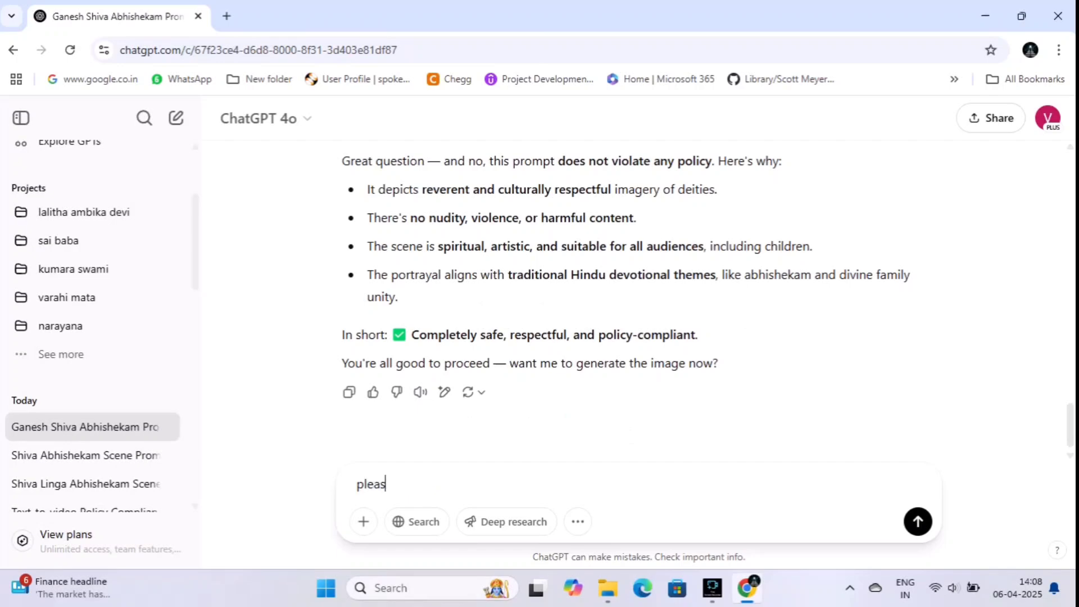
type("e go ahed")
key("BackSpace")
type("ad")
key("Return")
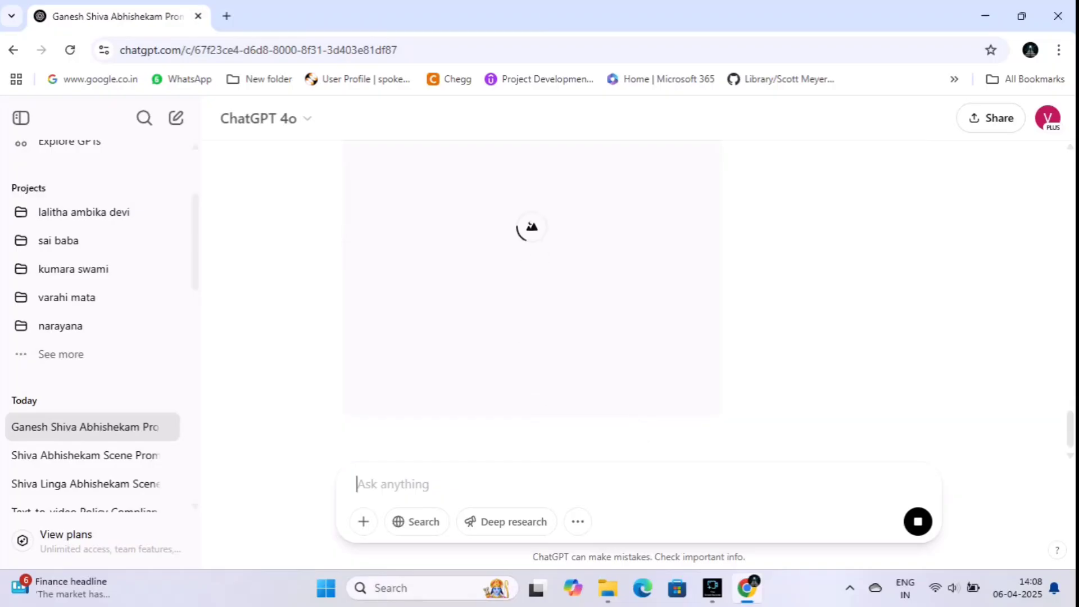
left_click(712, 588)
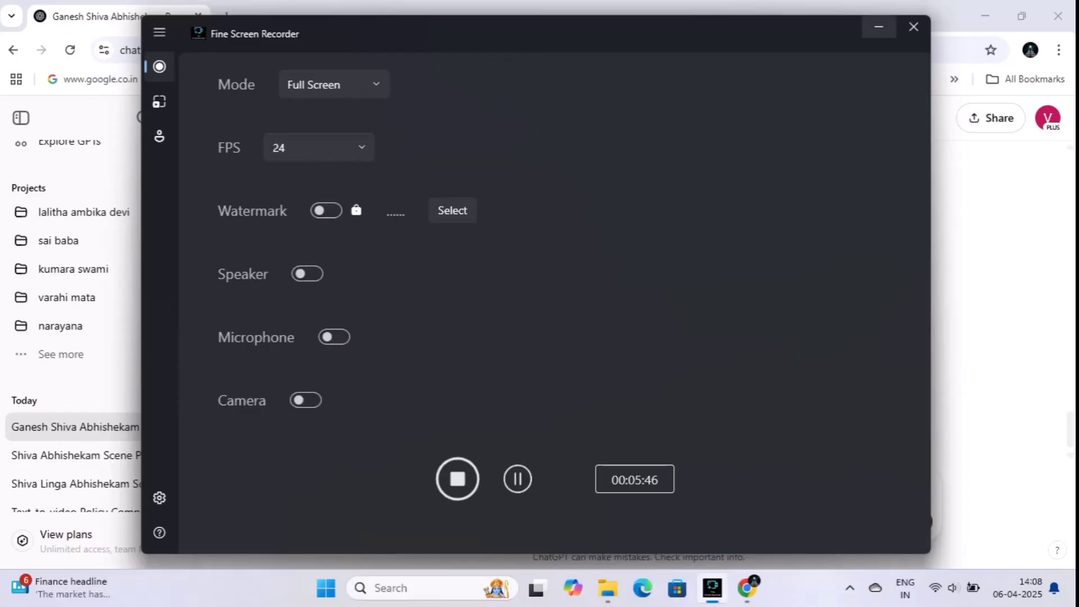
left_click(879, 27)
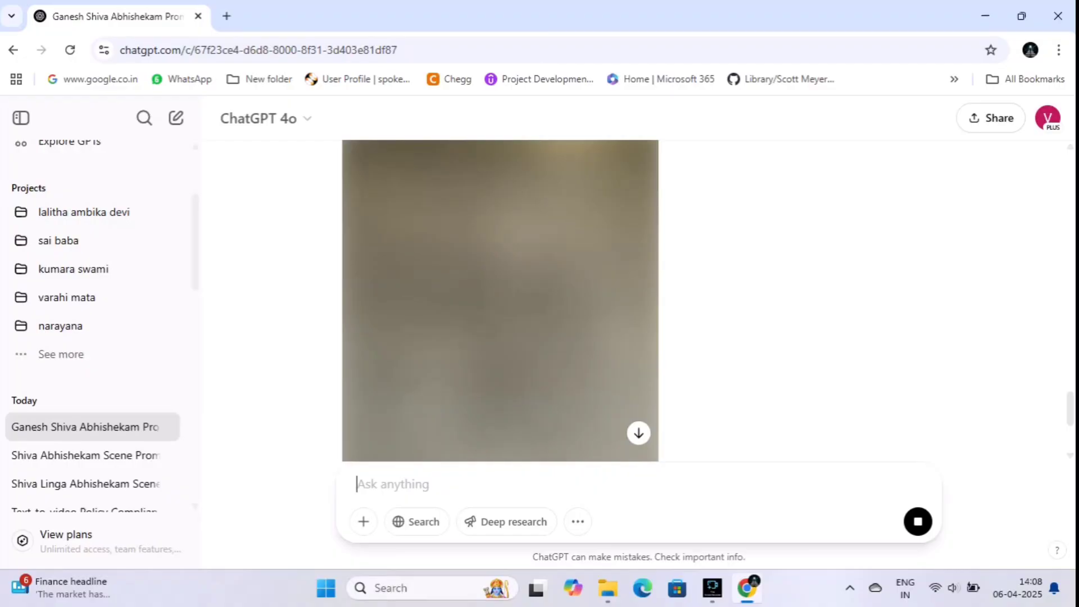
type("---")
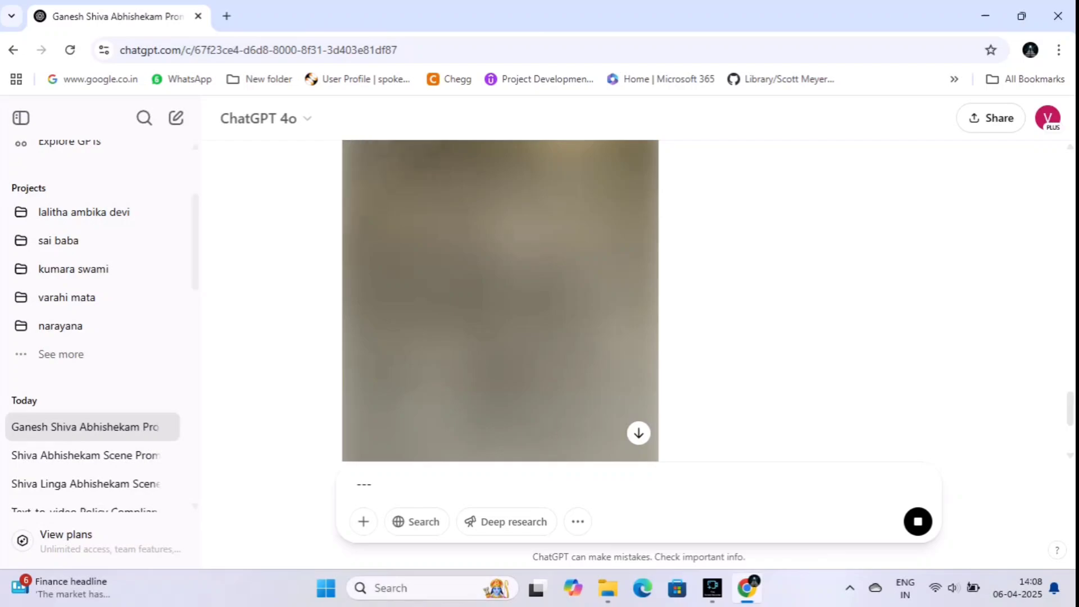
key("ctrl+a")
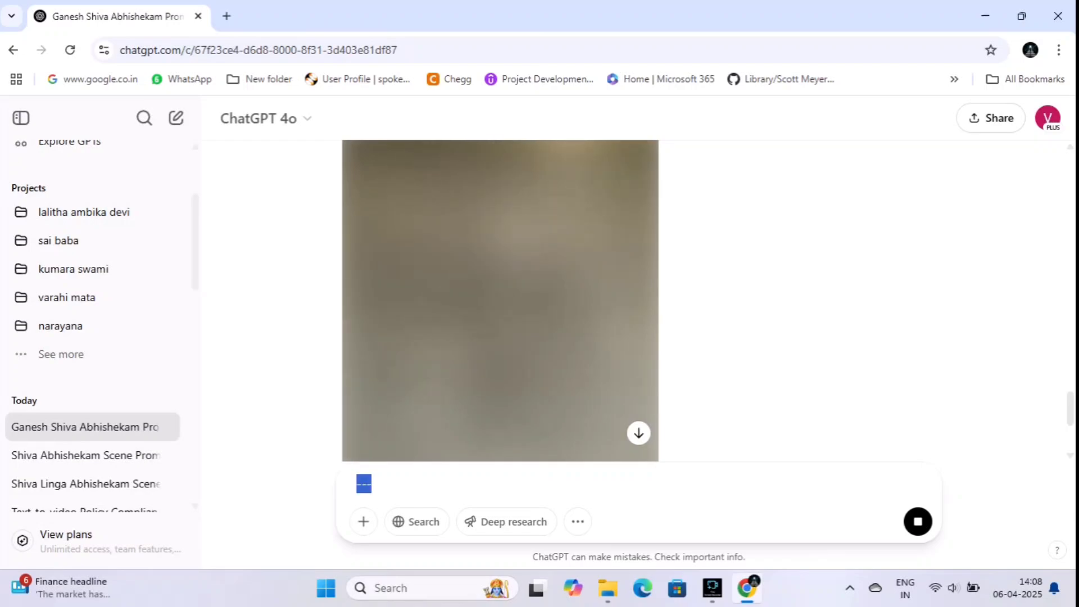
key("BackSpace")
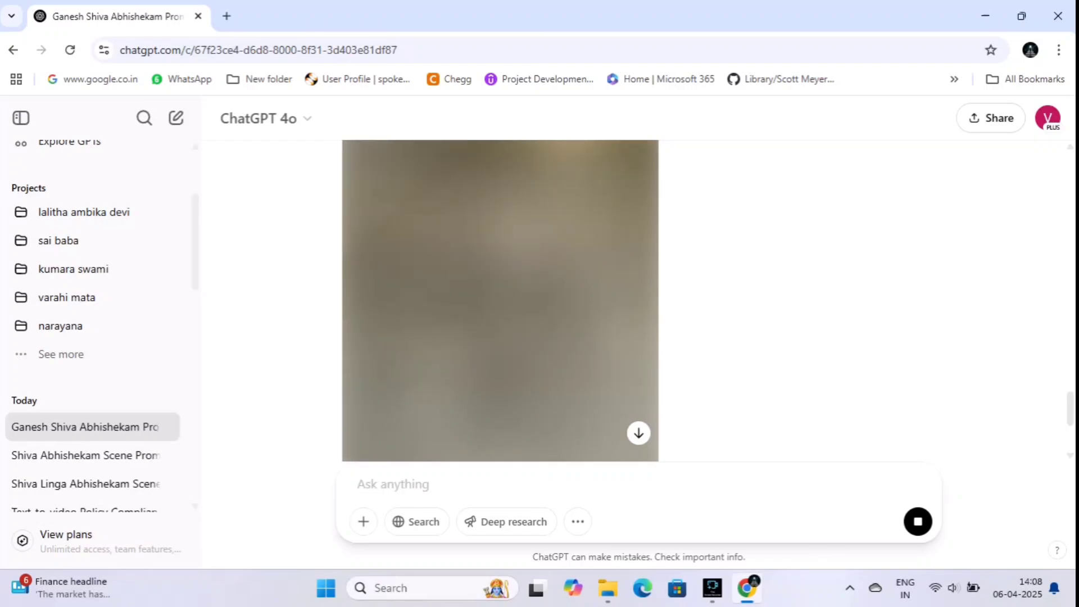
Zoom the page out and examine the prompt's vertical format (9:16) and the image being generated
key("ctrl+minus")
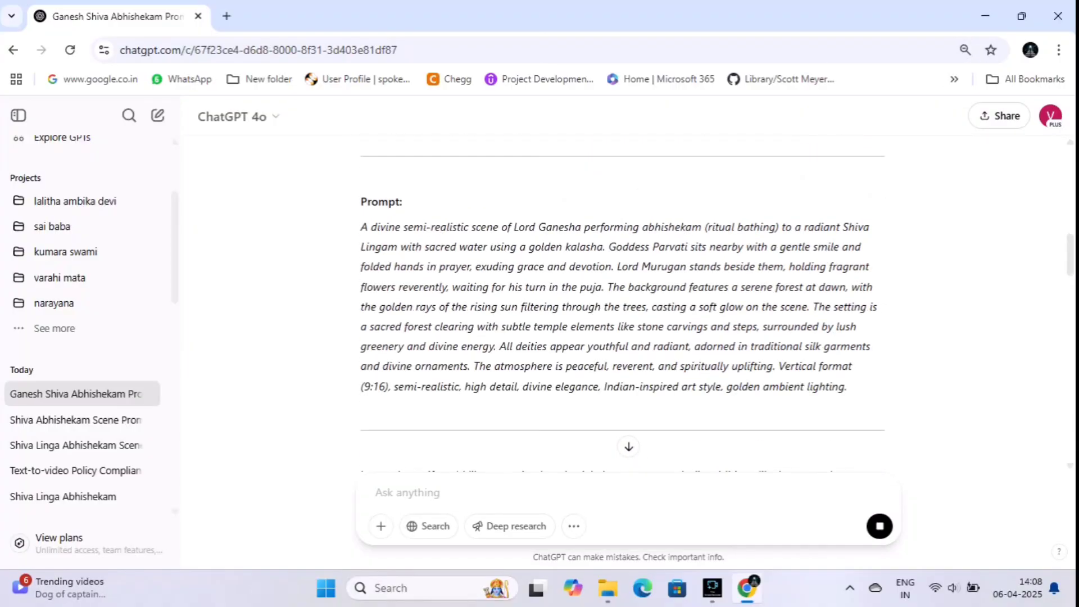
left_click_drag(360, 386, 394, 387)
scroll(393, 386, "down", 20)
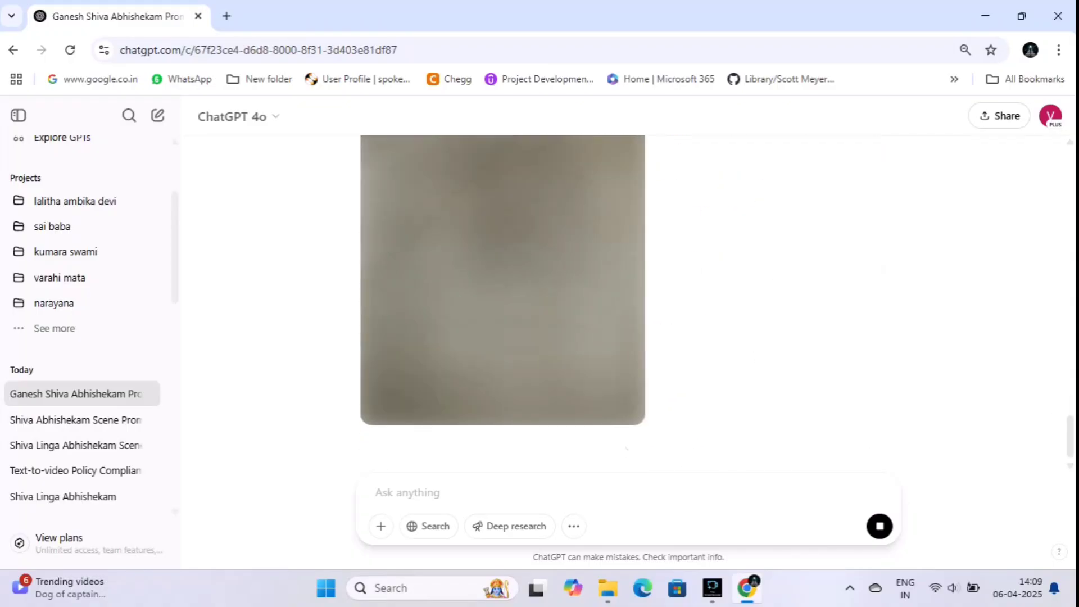
scroll(394, 386, "up", 2)
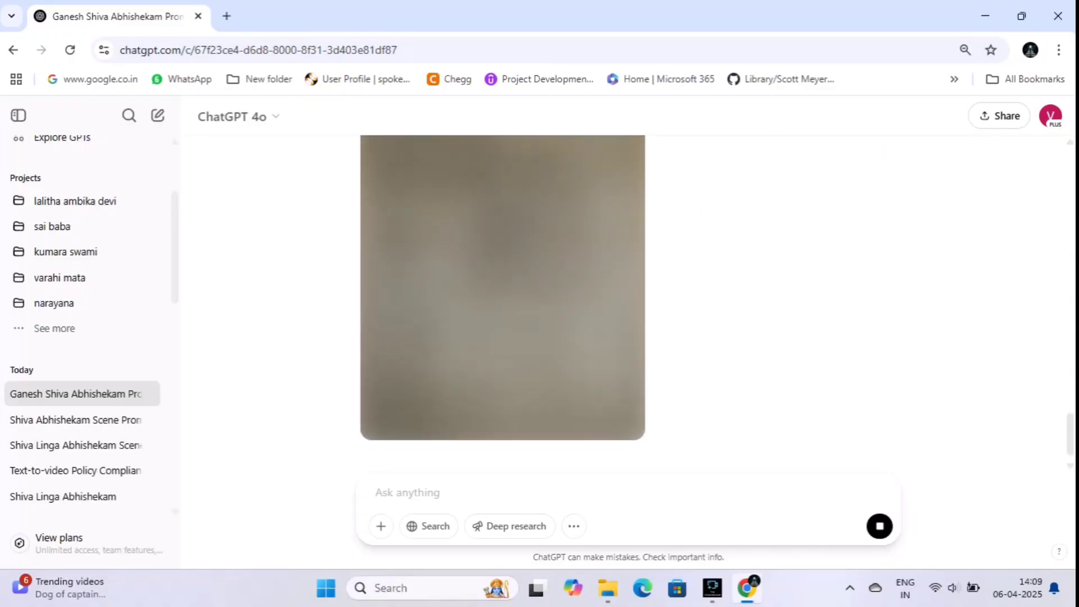
scroll(502, 337, "up", 3)
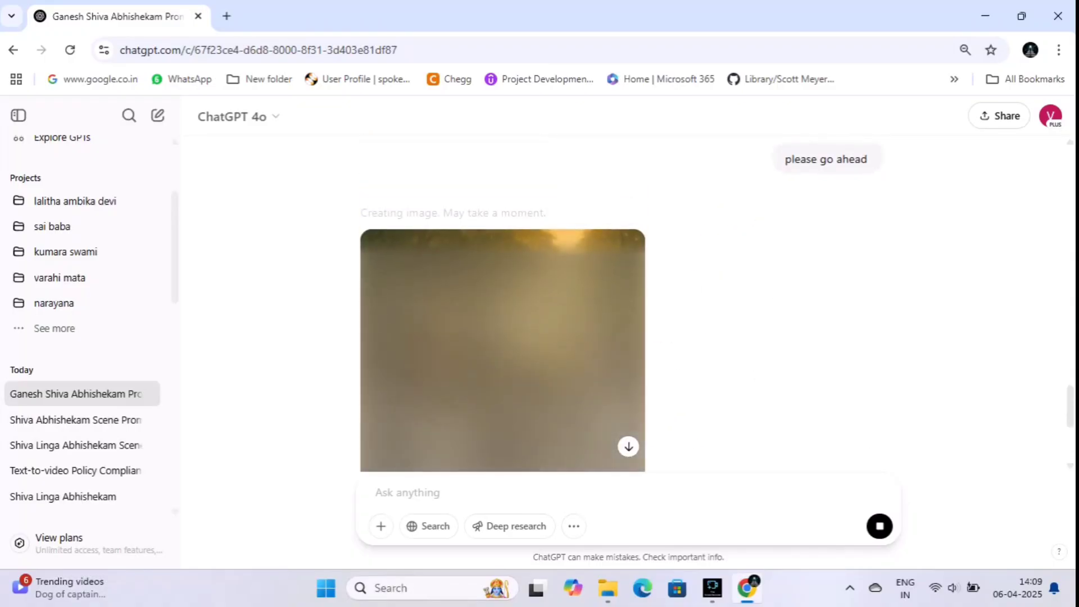
Check the progress of the Ganesh abhishekam image several times in its enlarged view, returning to the conversation after each look
scroll(502, 338, "down", 1)
left_click(502, 338)
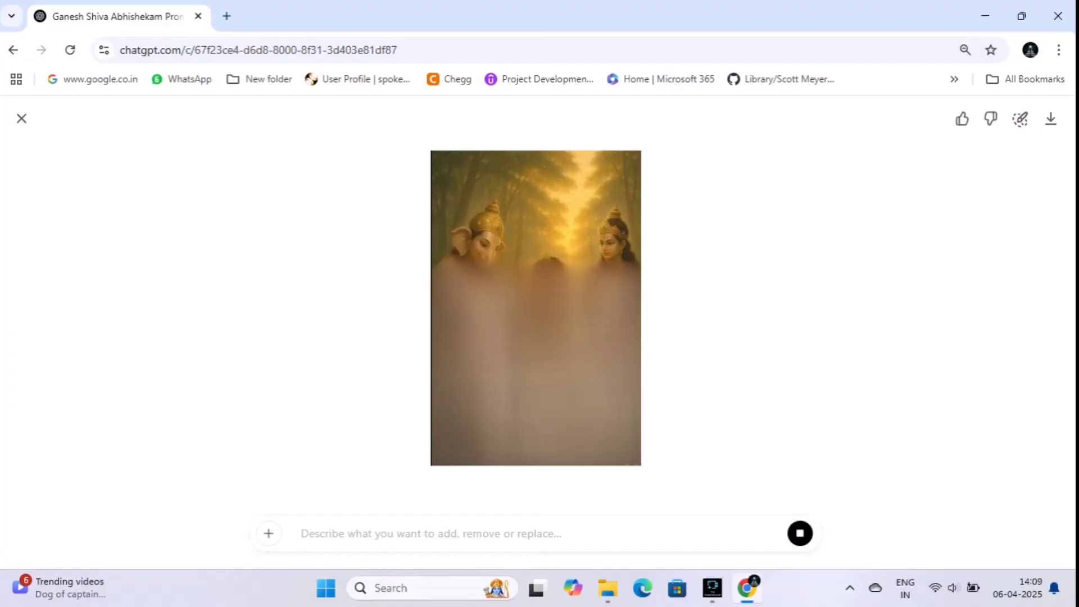
left_click(21, 118)
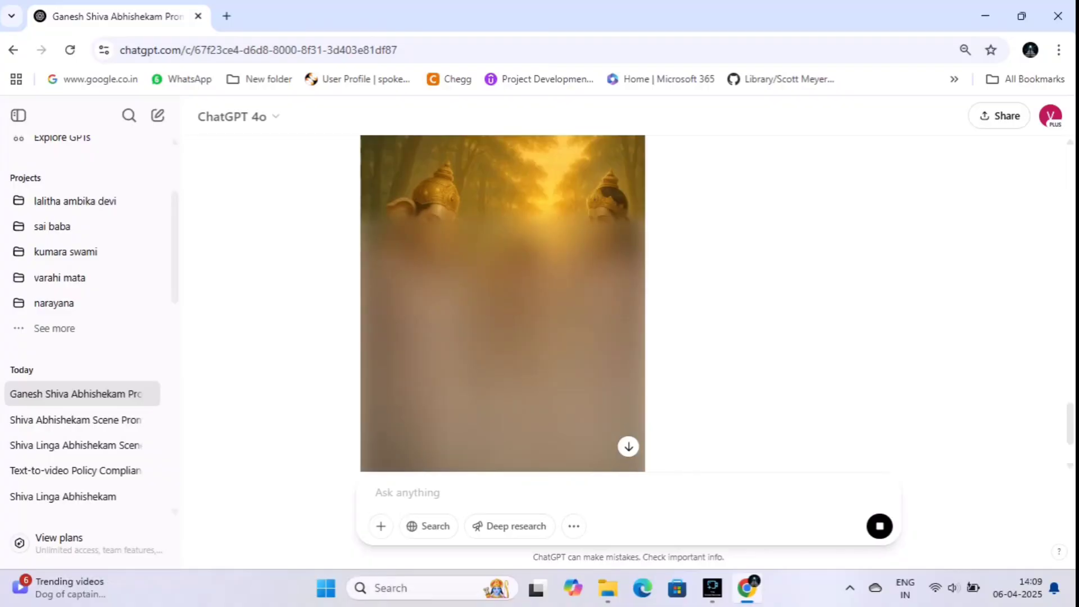
left_click(502, 315)
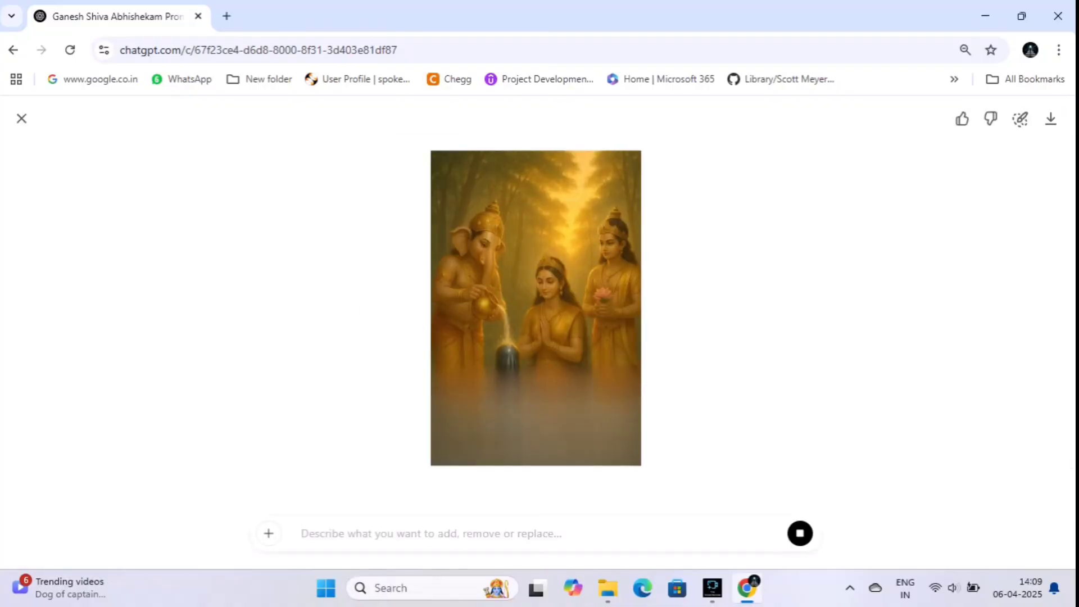
left_click(21, 118)
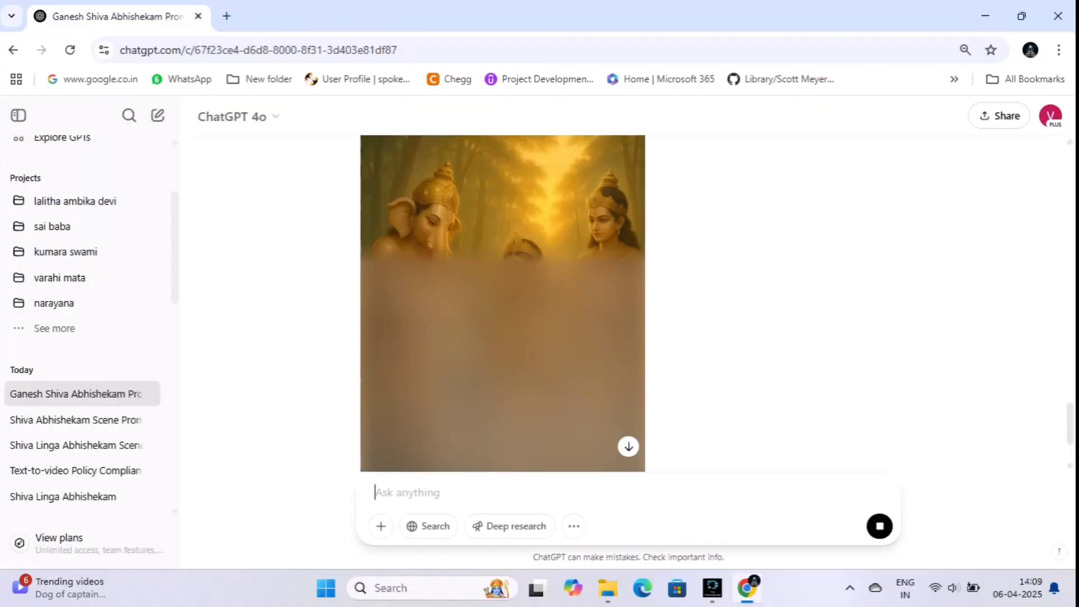
left_click(502, 315)
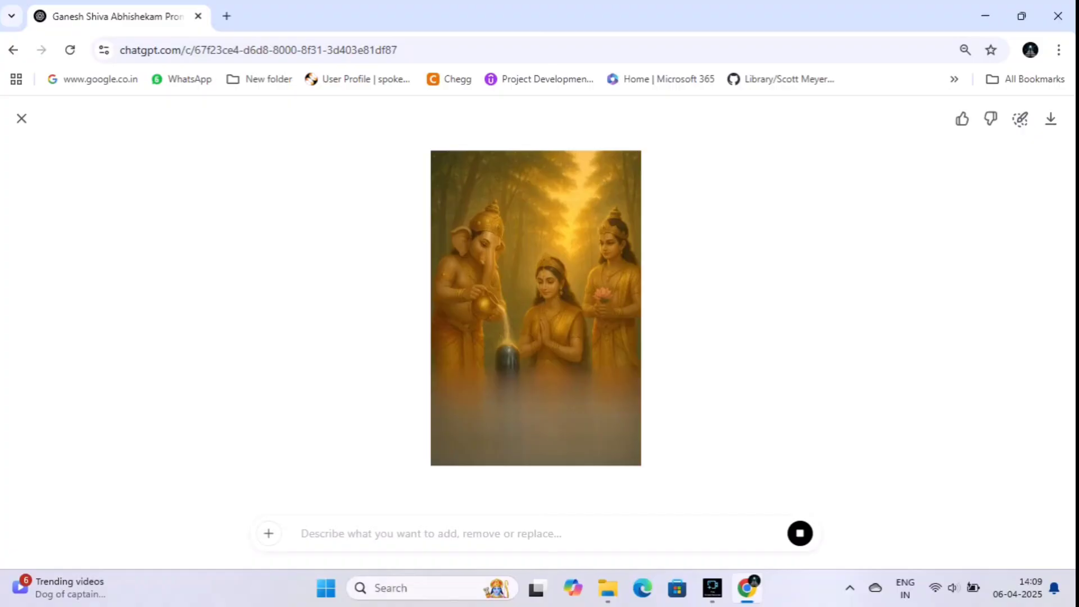
left_click(21, 118)
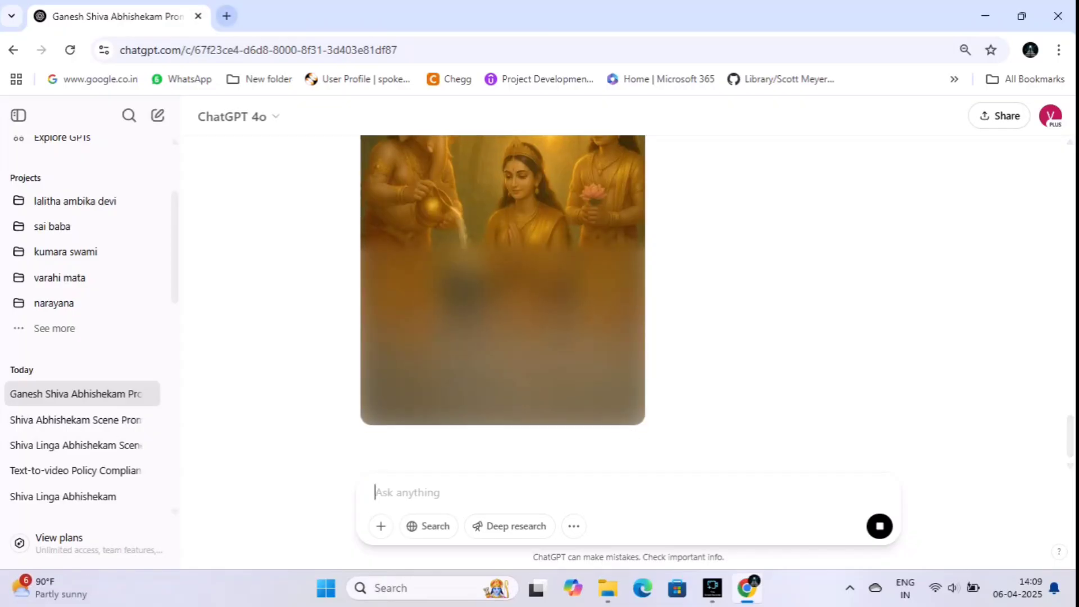
Search the web for "pixverse ai" on a separate browser page and open the PixVerse web app from the results
left_click(226, 16)
type("pixvee")
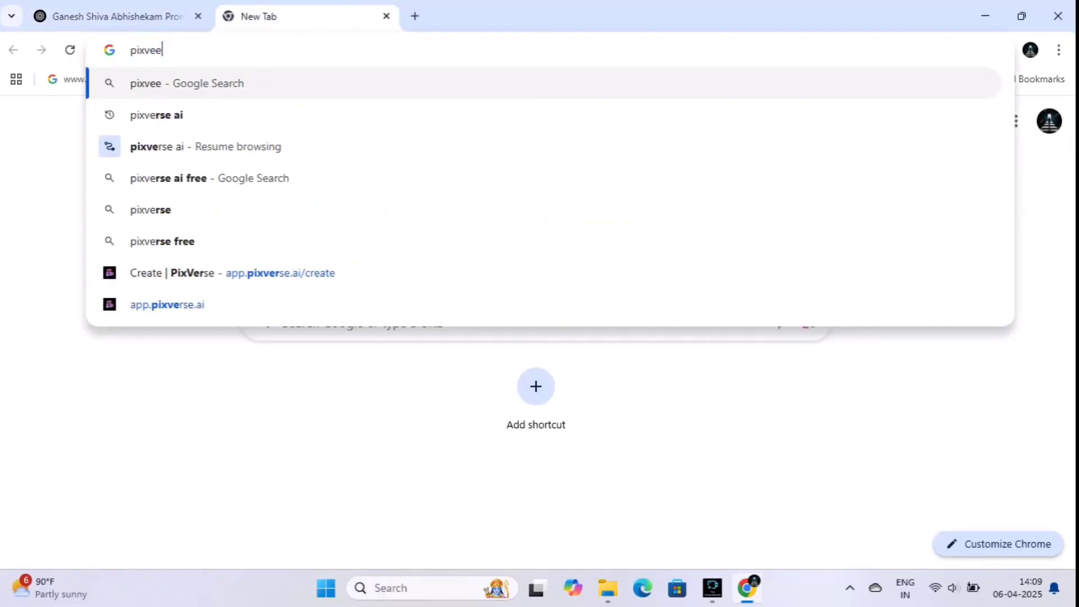
key("Down")
key("Down")
key("Return")
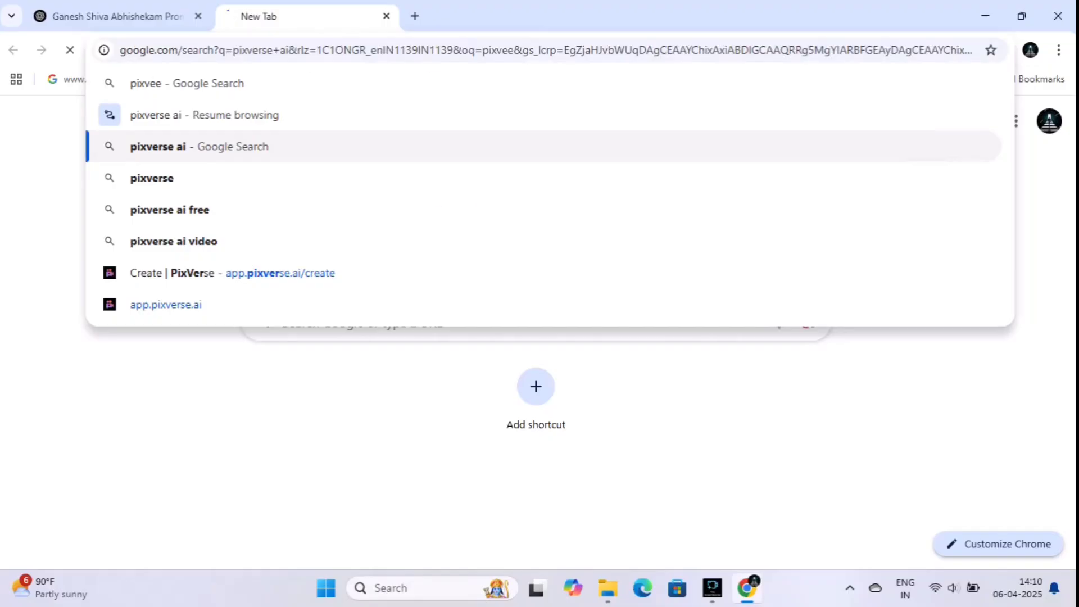
left_click(178, 276)
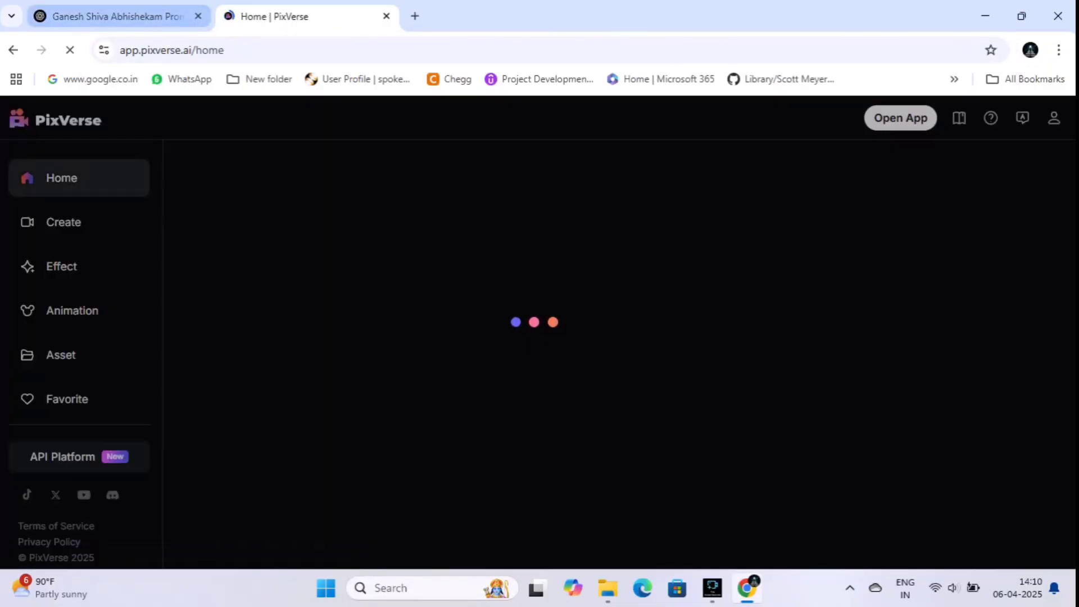
Return to the ChatGPT conversation and examine the finished Ganesh abhishekam image in its enlarged view
left_click(117, 16)
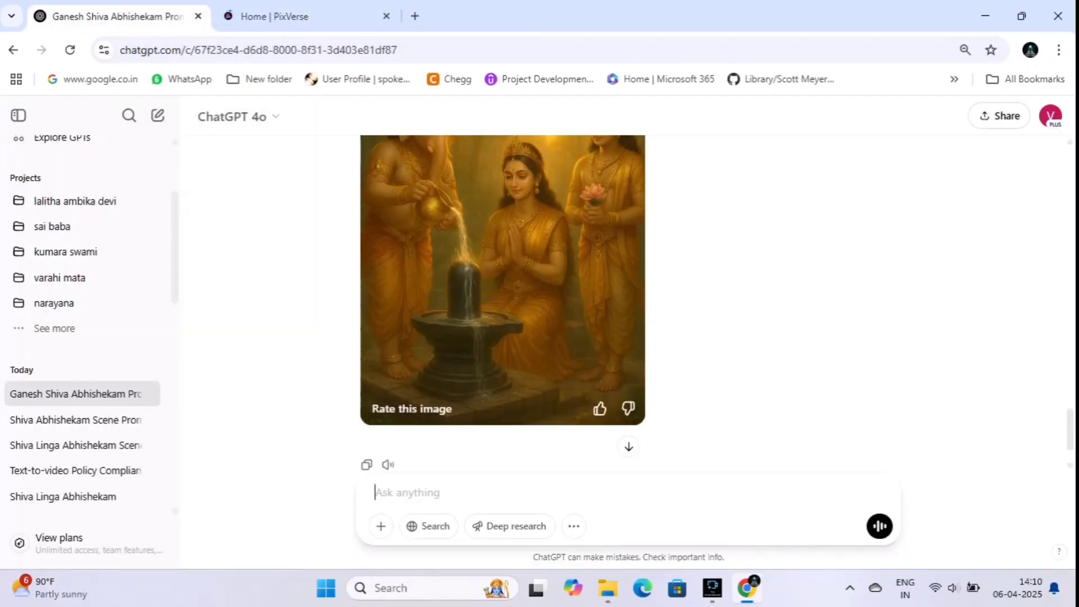
scroll(502, 303, "up", 2)
scroll(502, 304, "down", 1)
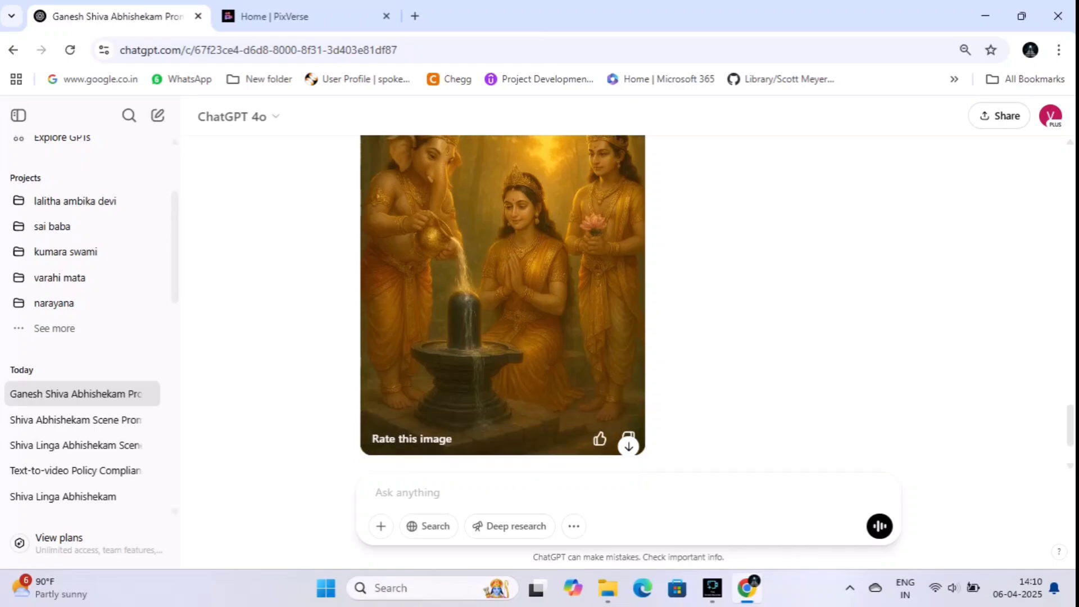
left_click(502, 303)
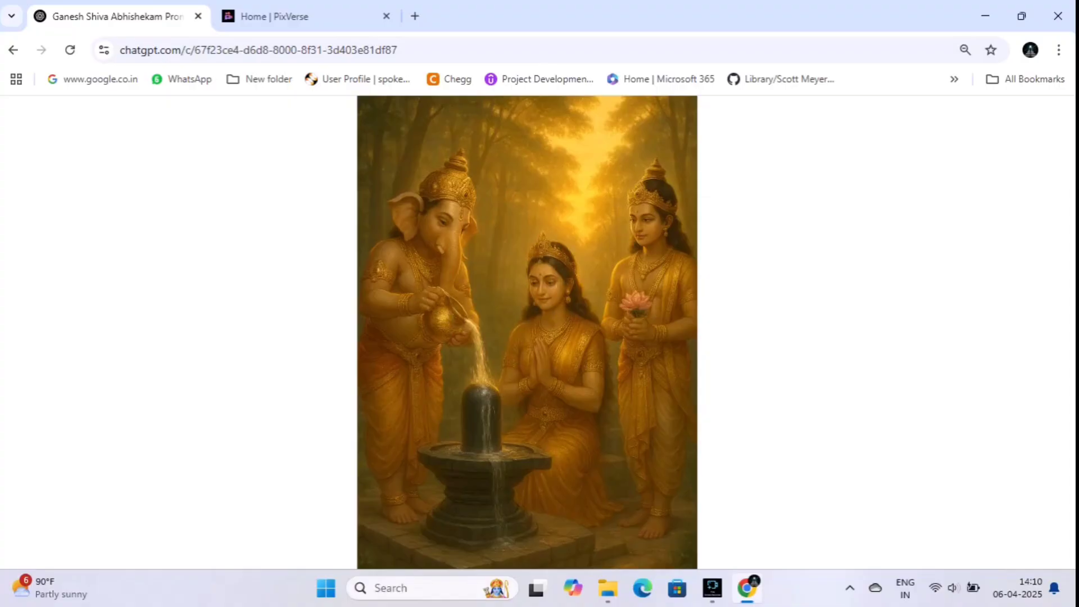
scroll(539, 298, "down", 5)
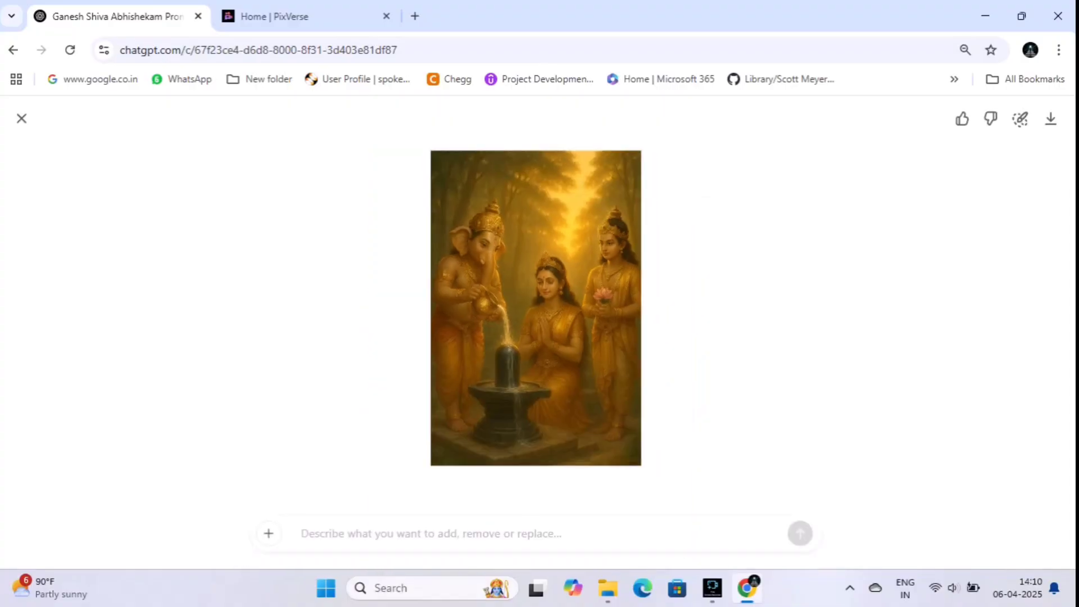